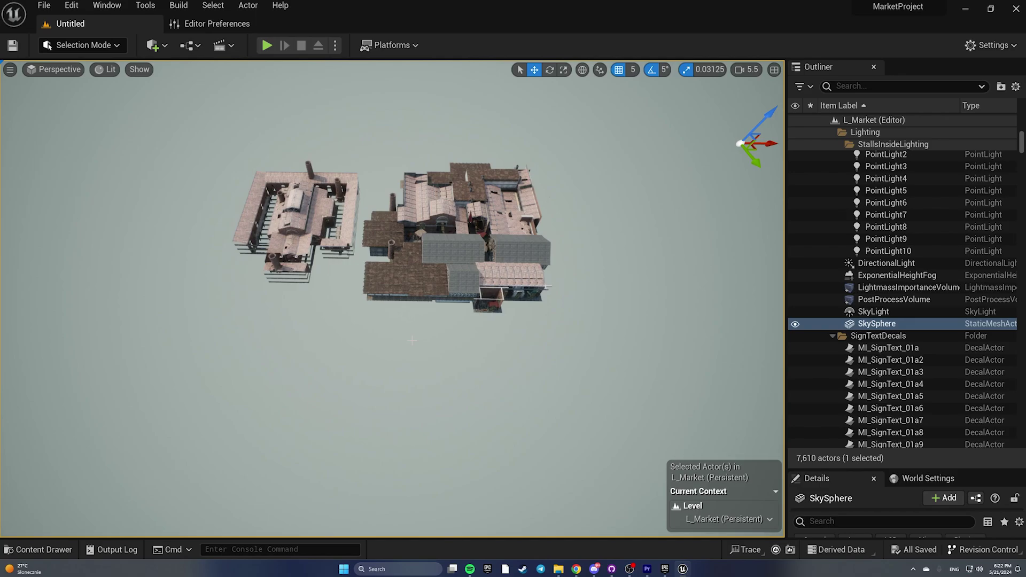
Lower the camera speed to 3 and select a single roof mesh in the middle of the smaller building.
right_drag(390, 310, 374, 294)
key(w)
scroll(391, 310, down, 5)
key(s)
right_drag(474, 139, 462, 139)
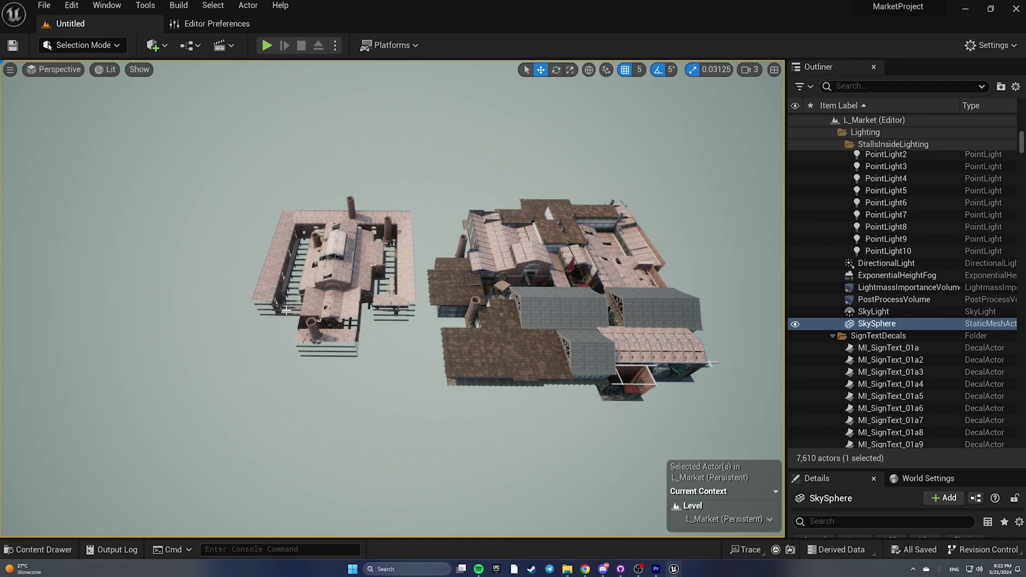
click(342, 274)
click(339, 273)
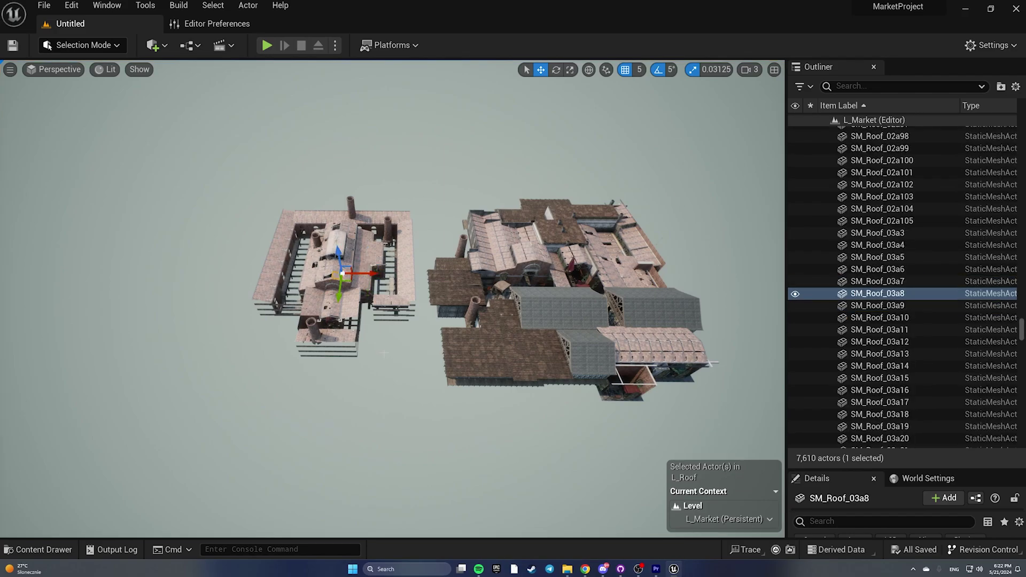
Select ranges of roof actors in the Outliner: SM_Roof_02a100 through SM_Roof_03a13, then SM_Roof_03a55 through SM_Roof_03a65.
right_drag(419, 329, 394, 334)
key(g)
key(w)
scroll(419, 329, down, 5)
key(s)
key(s)
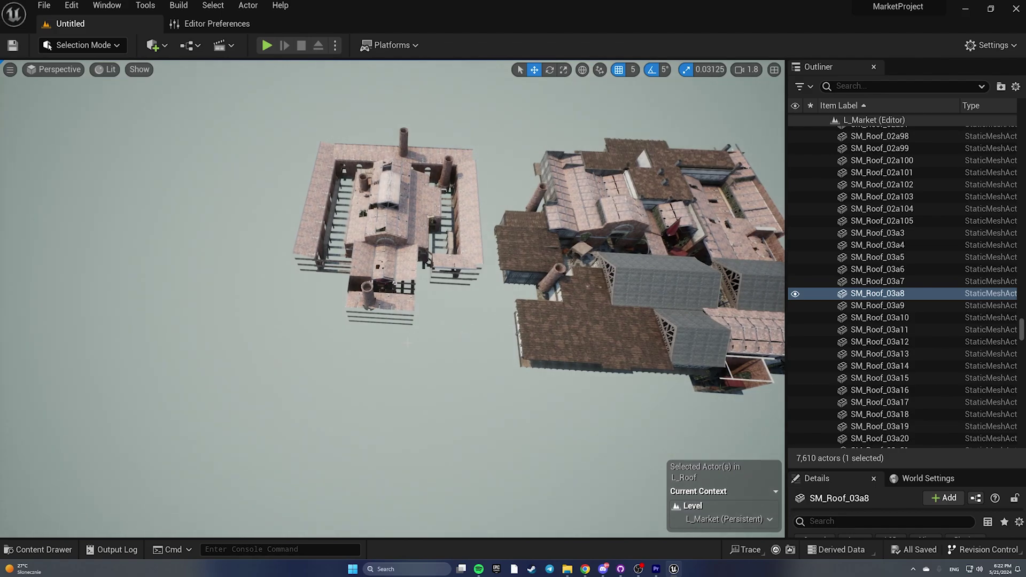
right_drag(481, 336, 501, 323)
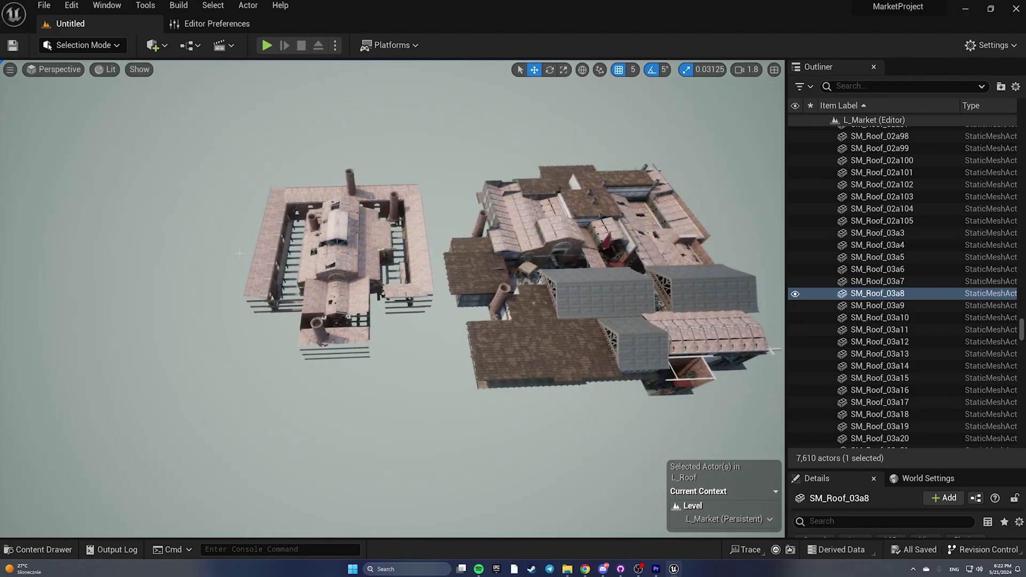
click(902, 160)
shift+click(903, 353)
scroll(902, 262, down, 7)
scroll(903, 262, down, 9)
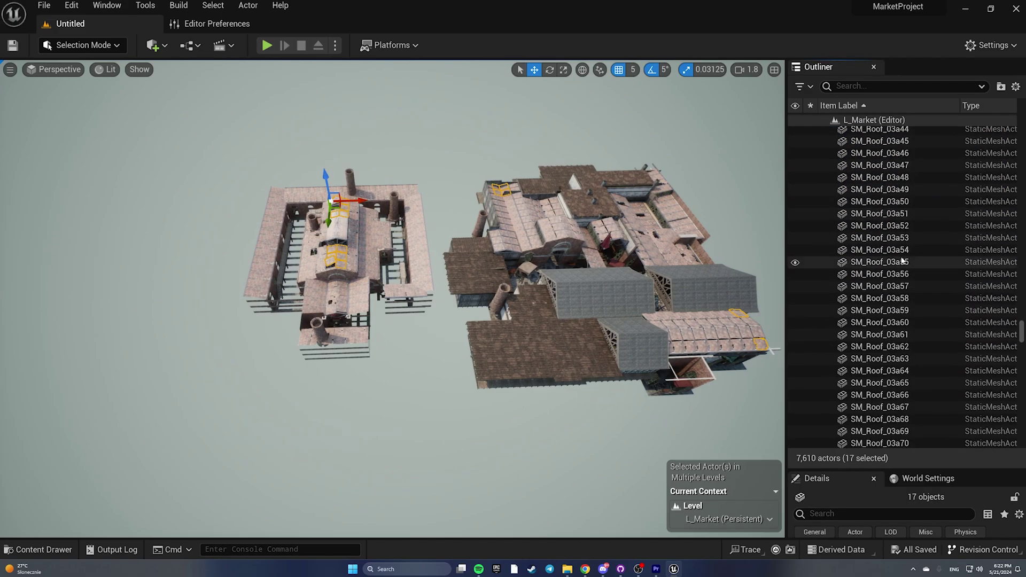
click(903, 262)
shift+click(903, 383)
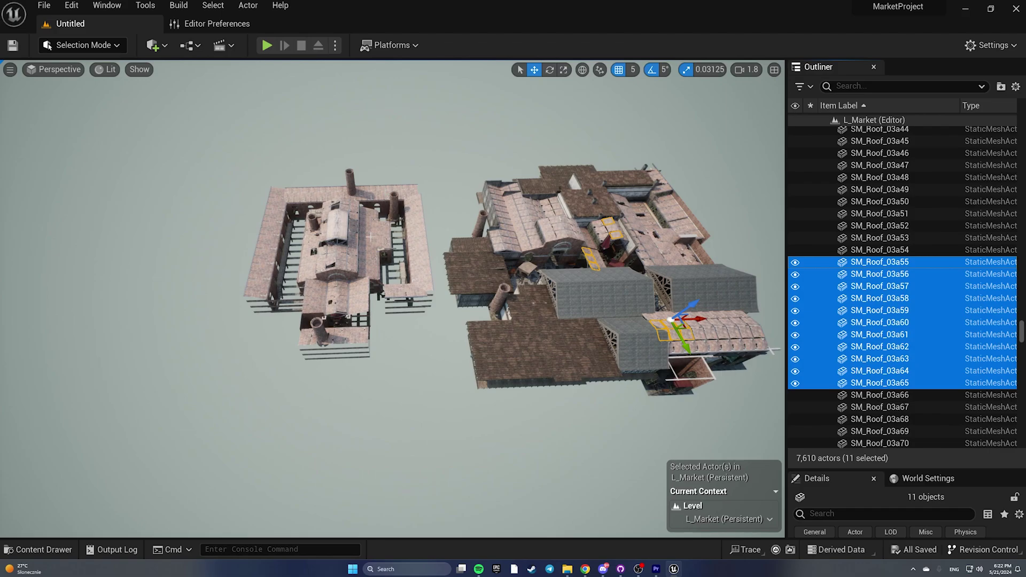
Pick individual roof meshes on the smaller building one at a time, then select the SkySphere behind it.
click(369, 255)
click(372, 230)
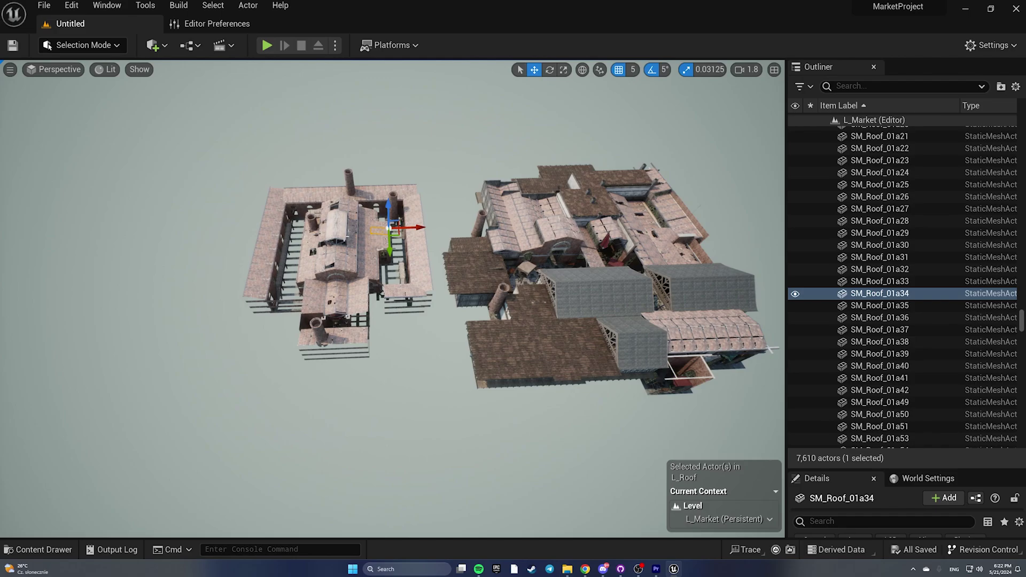
click(363, 265)
click(406, 385)
right_drag(406, 385, 395, 384)
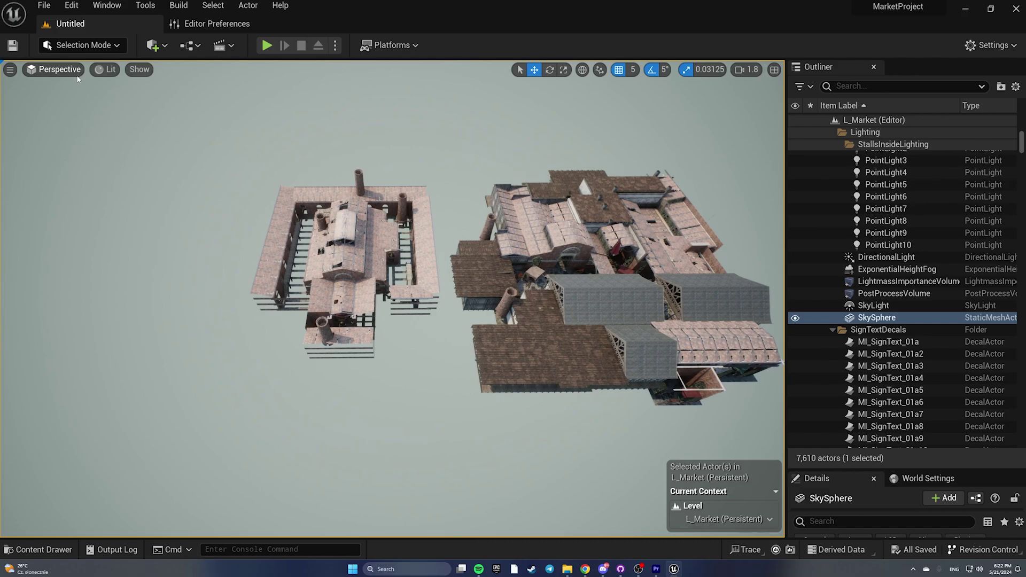
Select the roof mesh SM_Roof_01a23 on the smaller building and switch the viewport to the Top orthographic view.
click(58, 70)
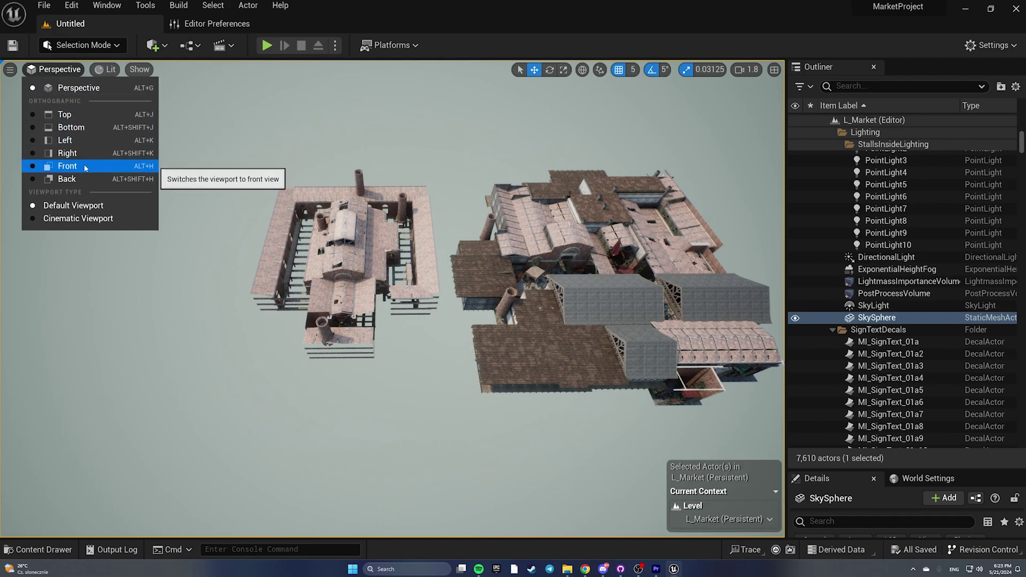
scroll(939, 213, up, 15)
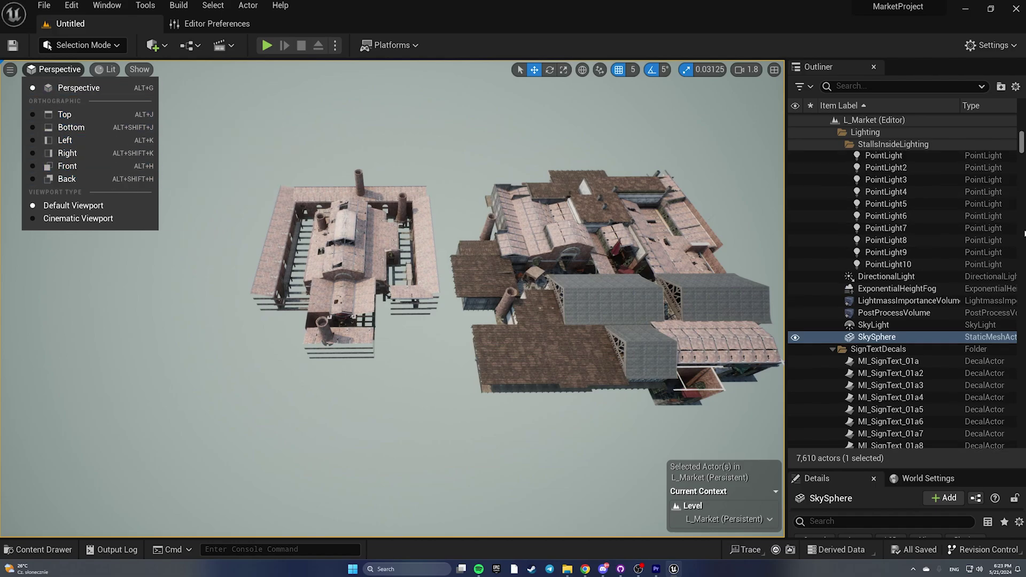
click(371, 235)
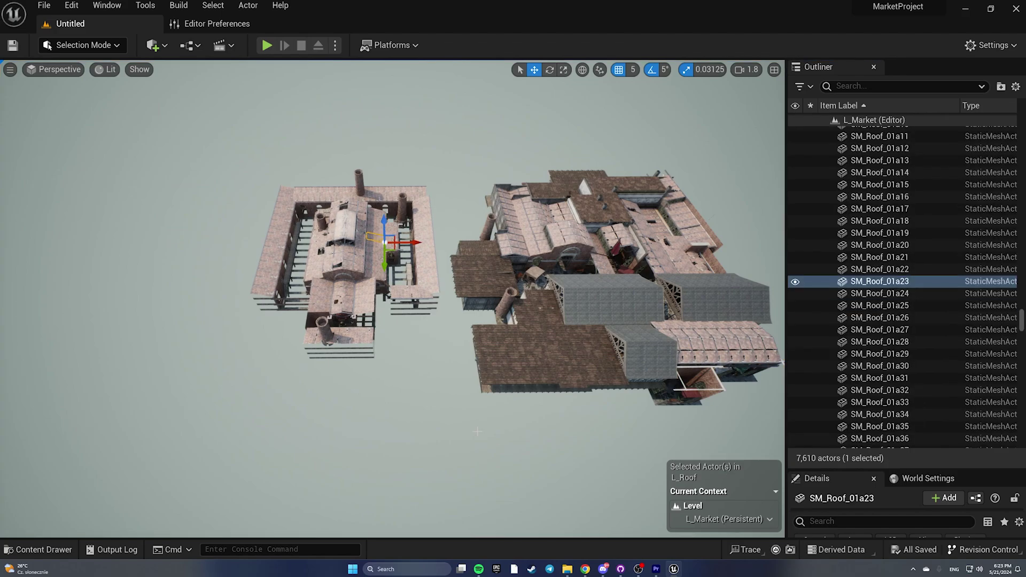
click(54, 72)
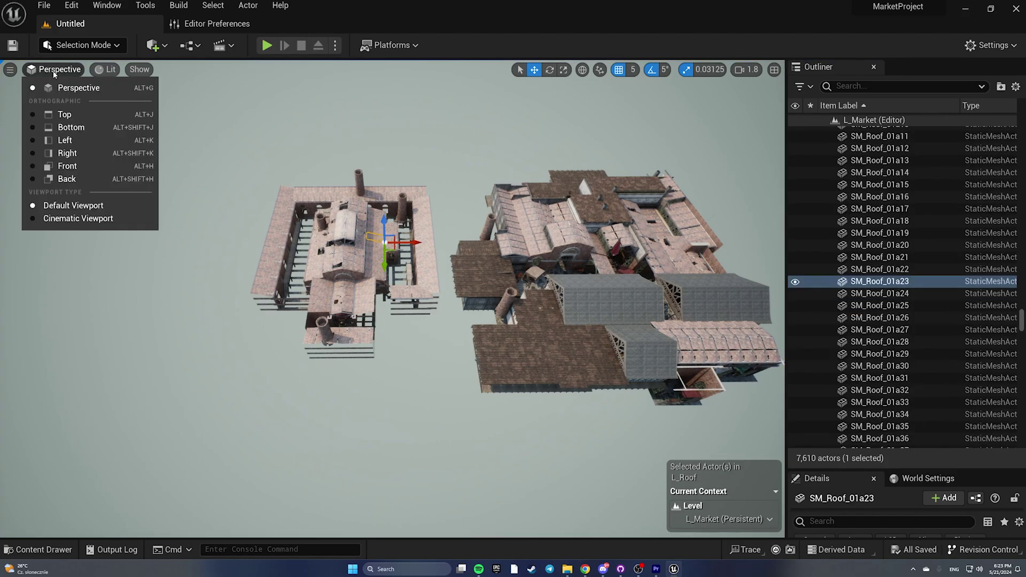
click(56, 117)
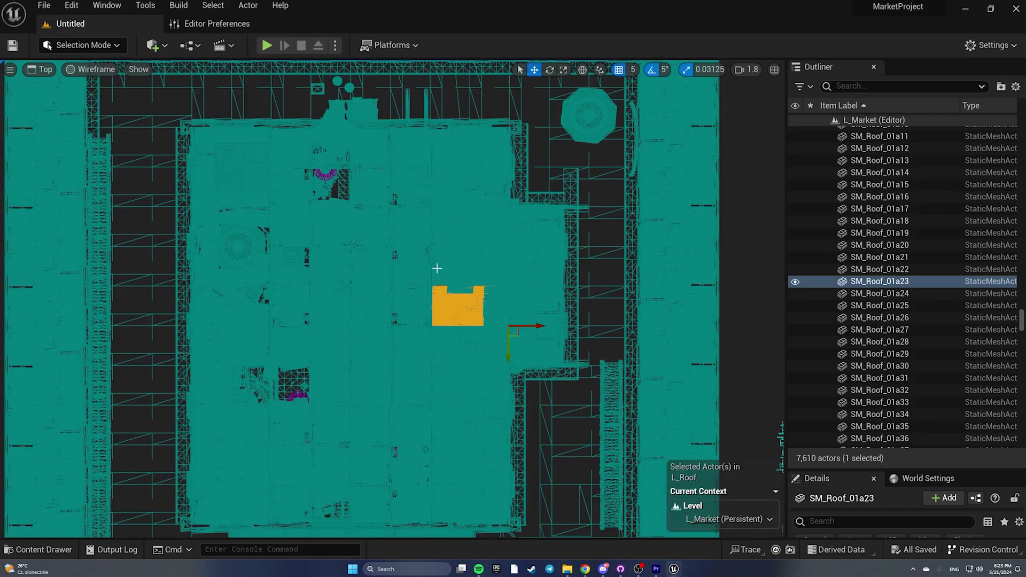
scroll(443, 267, down, 3)
scroll(607, 223, down, 2)
scroll(607, 223, up, 3)
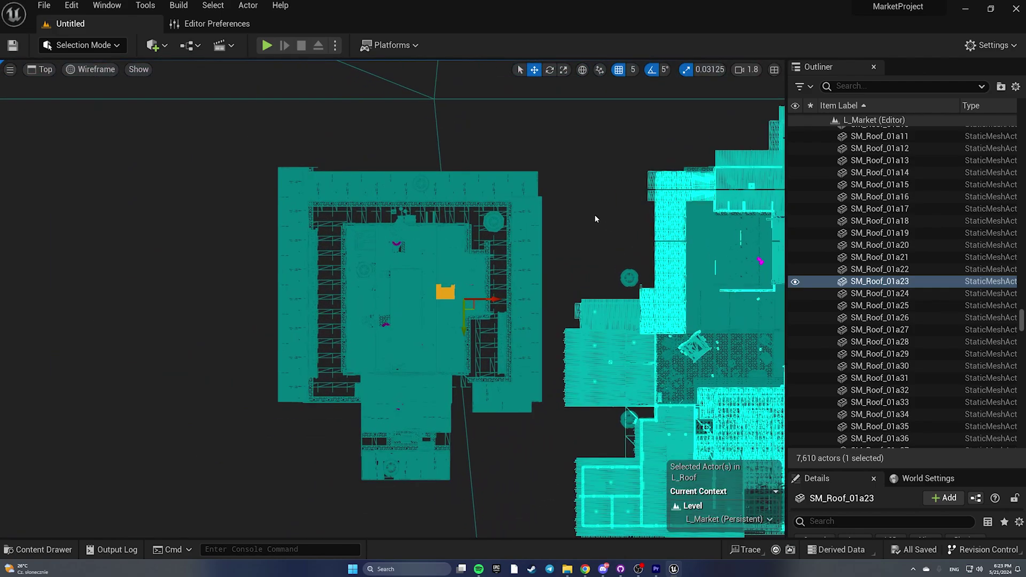
Set the view mode to Unlit and switch the viewport to the Bottom orthographic view.
click(91, 70)
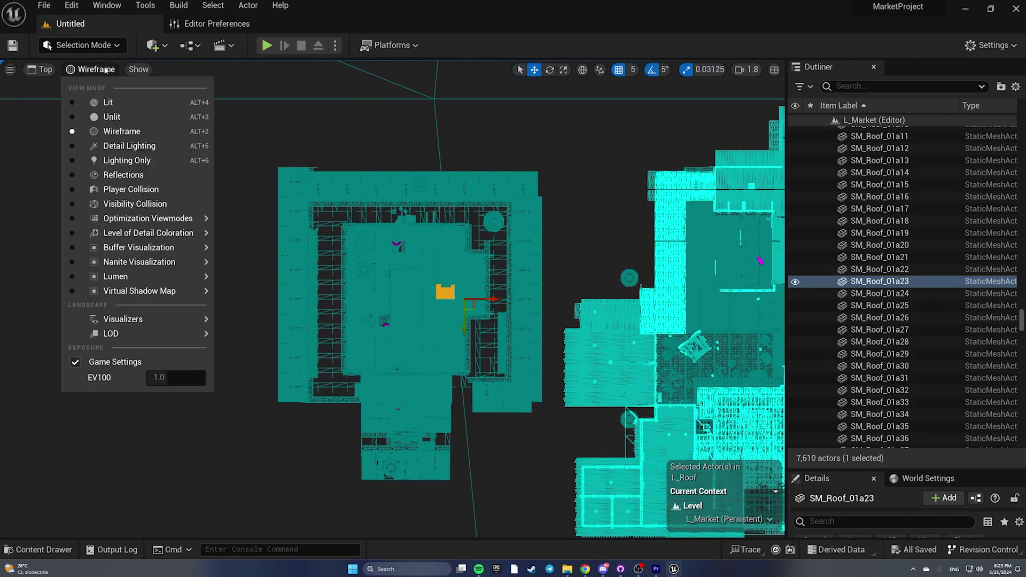
click(123, 117)
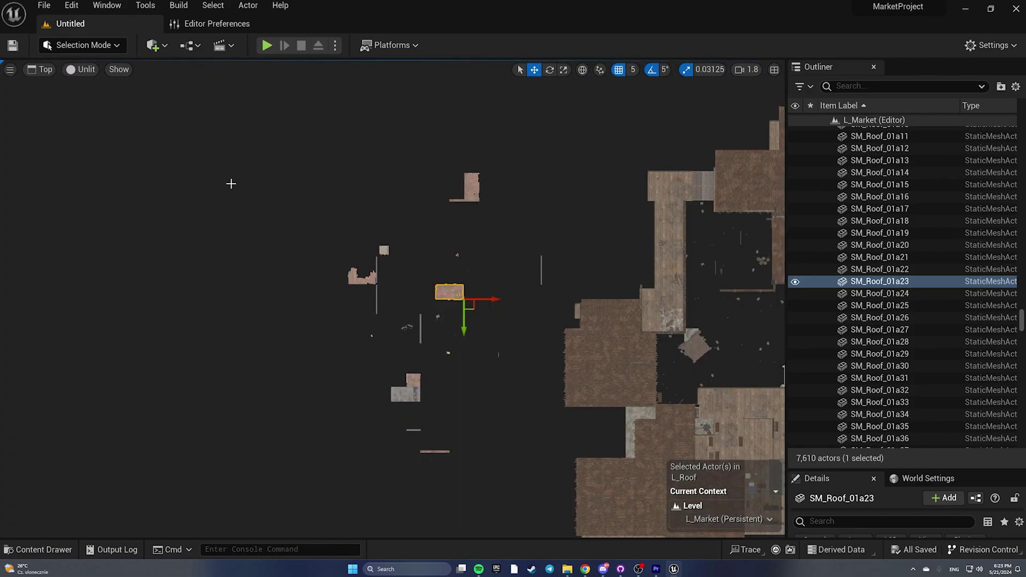
click(75, 69)
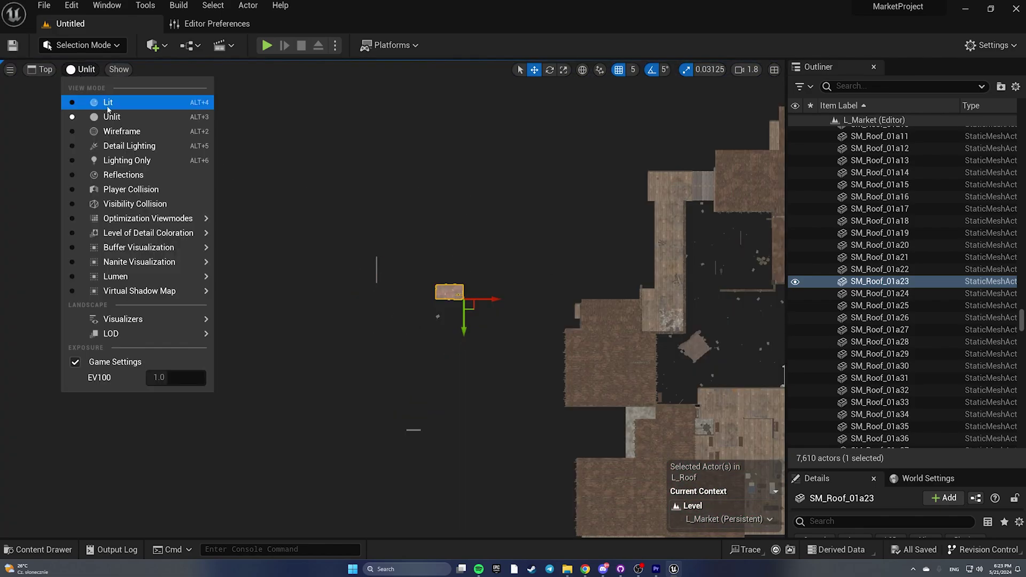
click(45, 70)
click(64, 126)
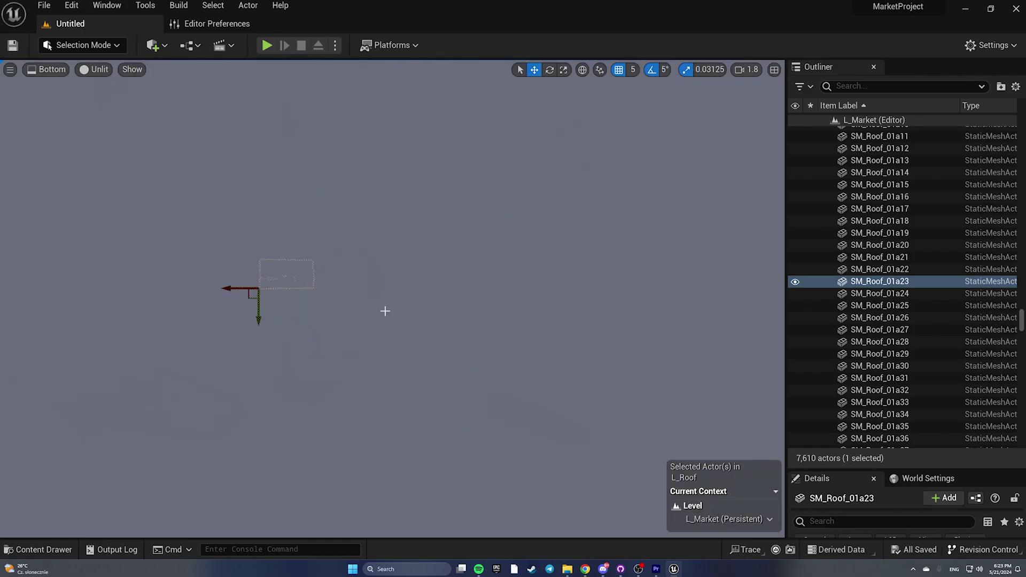
scroll(384, 311, down, 3)
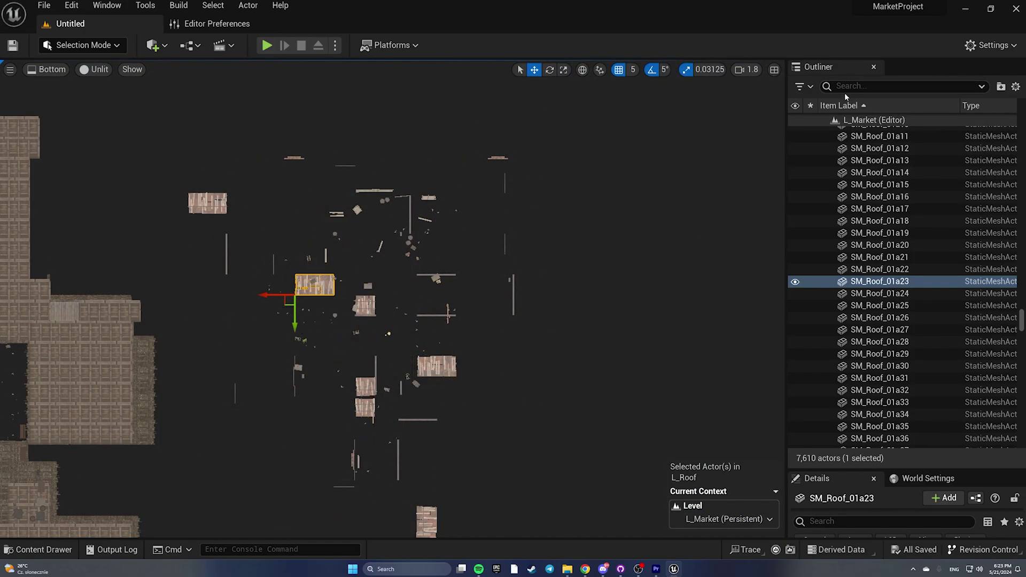
Filter the Outliner by "exp" and toggle the visibility of the ExponentialHeightFog actor.
click(855, 84)
text(end)
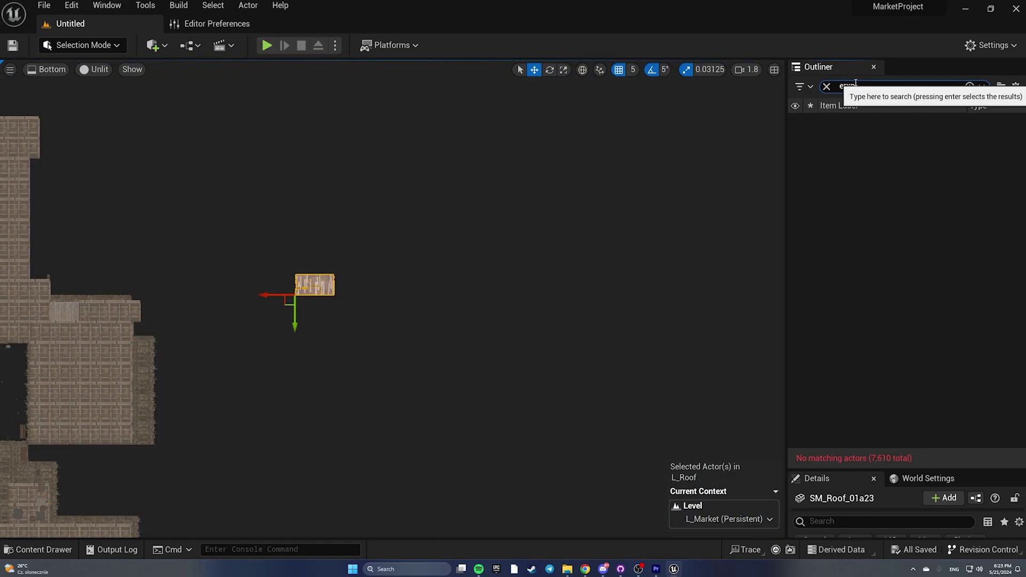
key(BackSpace)
key(BackSpace)
key(BackSpace)
text(x)
key(BackSpace)
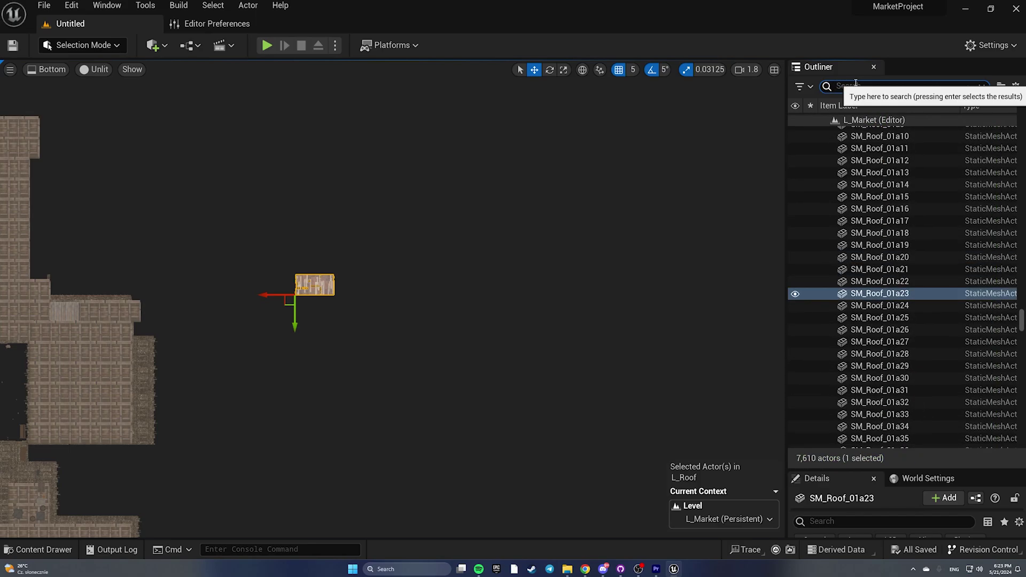
text(exp)
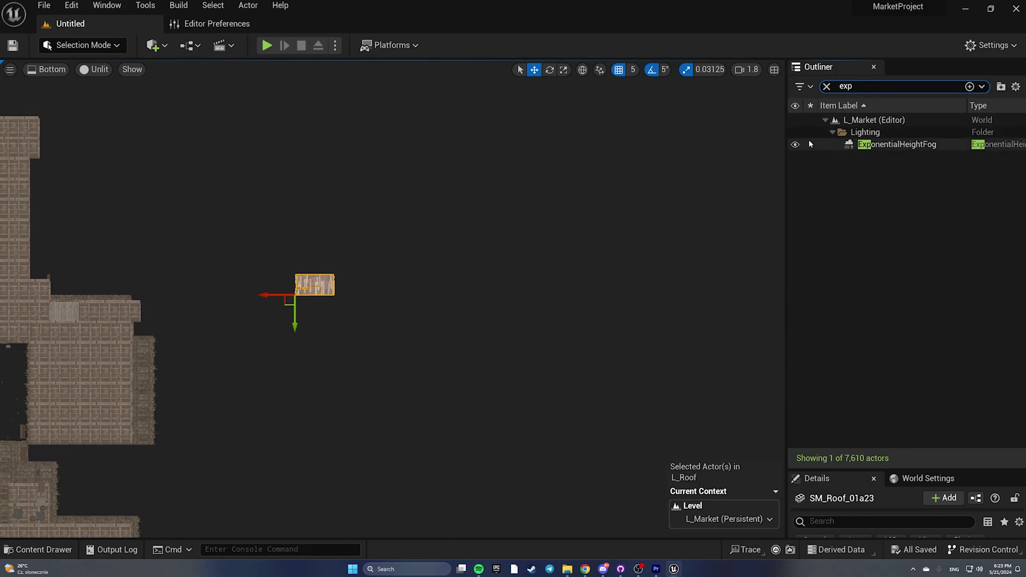
click(795, 144)
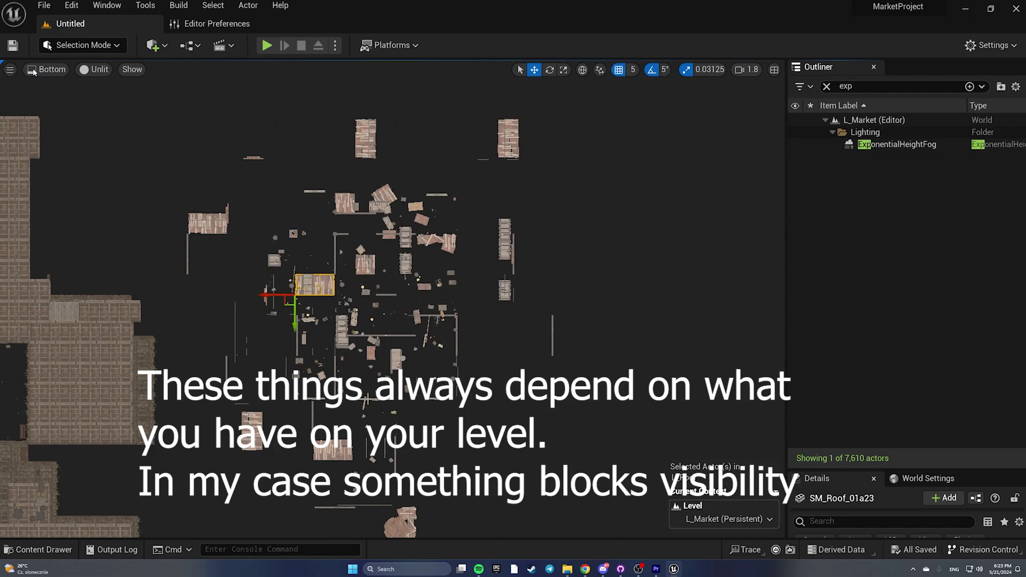
Set the Bottom view back to the Wireframe view mode with the smaller building in frame.
click(95, 69)
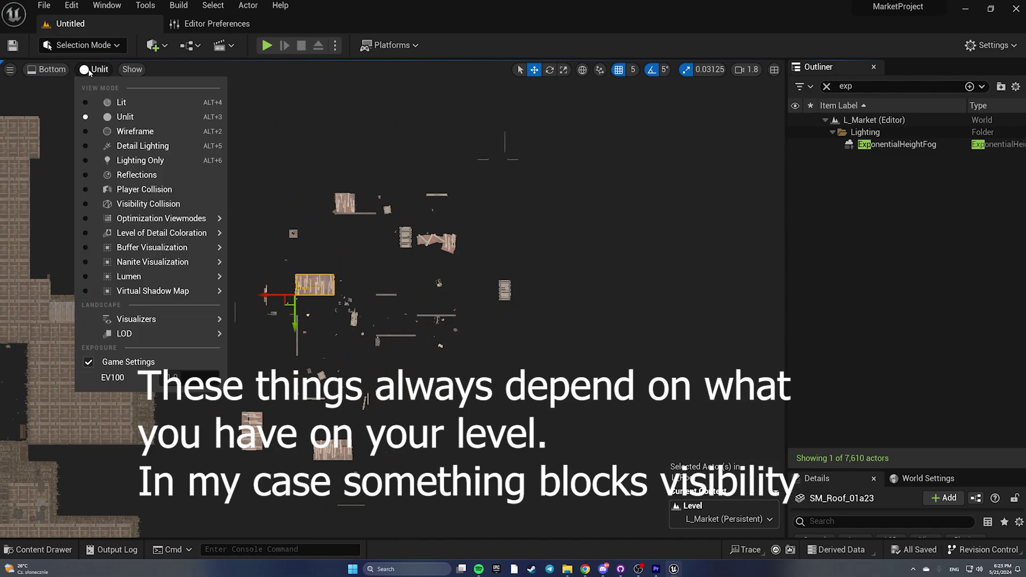
click(150, 131)
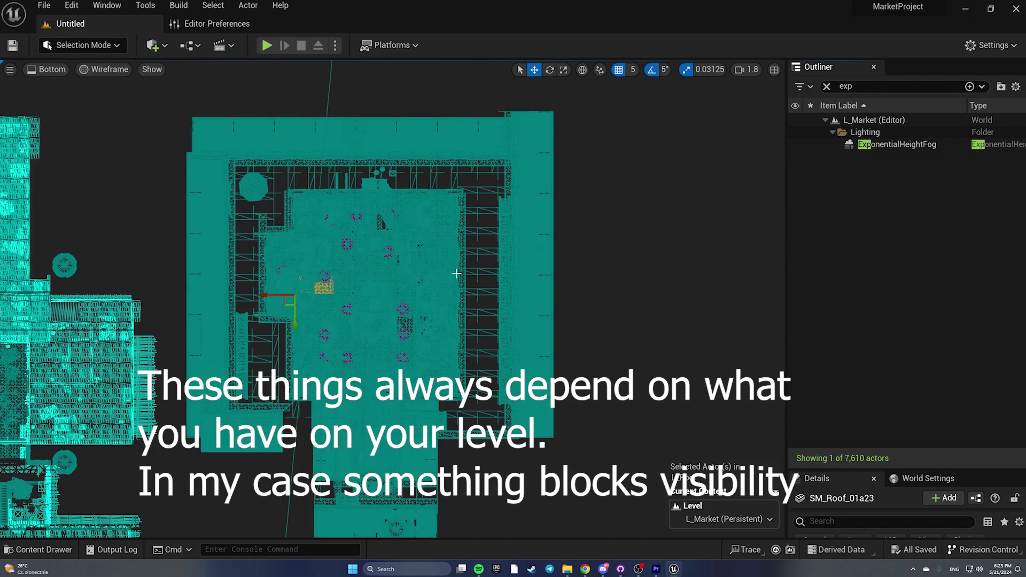
scroll(376, 265, down, 2)
scroll(353, 227, up, 2)
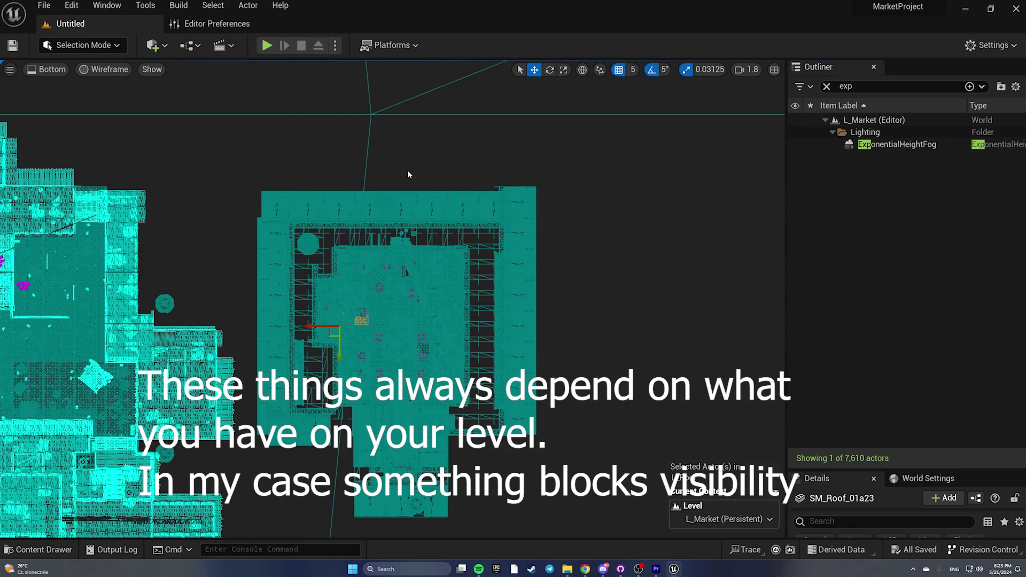
Box-select the meshes at the upper-right corner of the smaller building.
drag(599, 337, 601, 256)
drag(479, 187, 571, 257)
scroll(594, 196, up, 3)
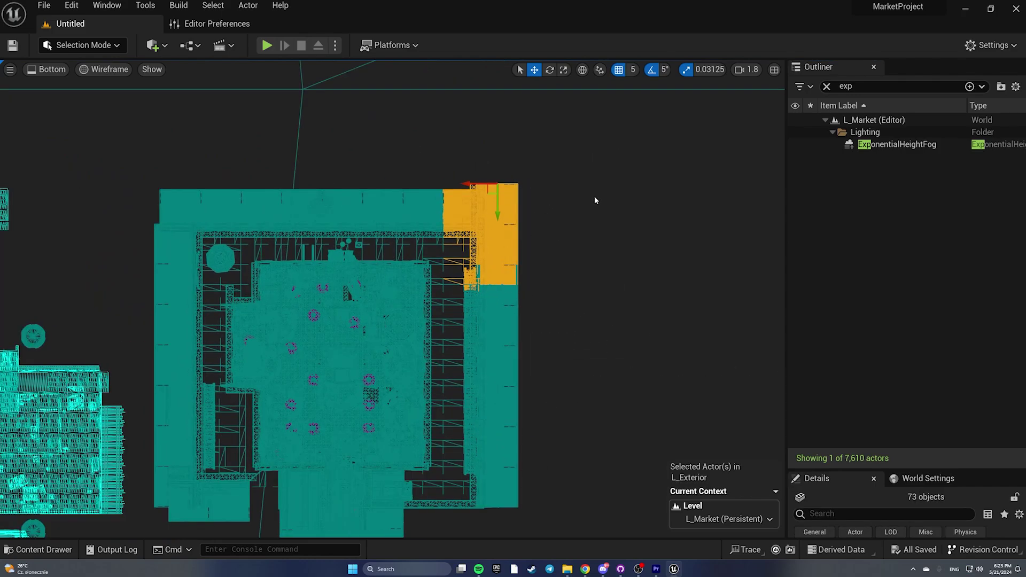
Box-select around the smaller building's upper-right corner again and undo the move of the selected elements.
drag(543, 171, 521, 214)
drag(434, 152, 568, 271)
mouse_move(530, 162)
ctrl+mouse_down()
mouse_move(513, 190)
mouse_move(534, 172)
ctrl+mouse_up()
key(ctrl+z)
key(ctrl+z)
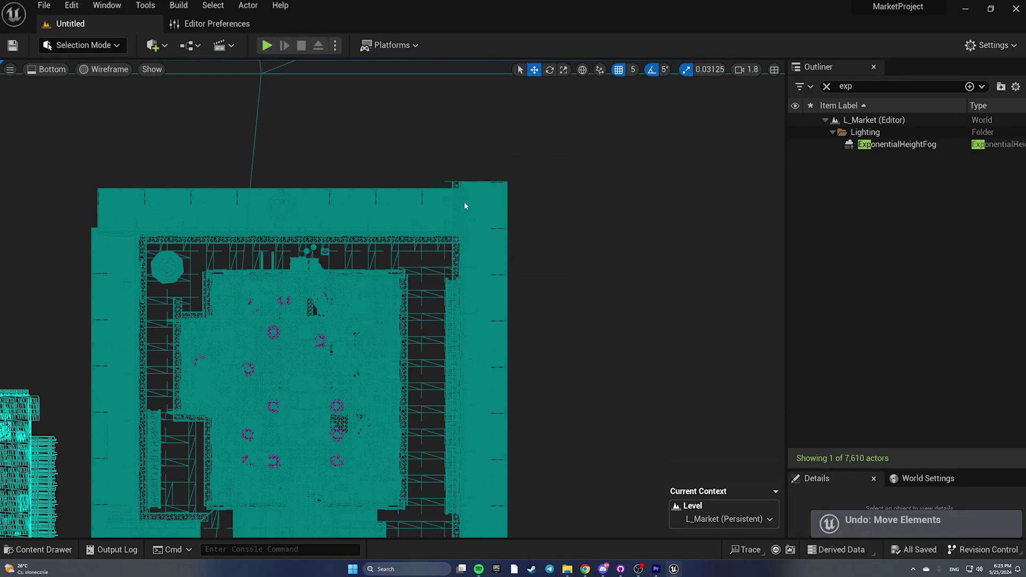
Box-select the building's upper-right corner twice, using a larger selection area the second time.
click(464, 201)
drag(451, 143, 546, 222)
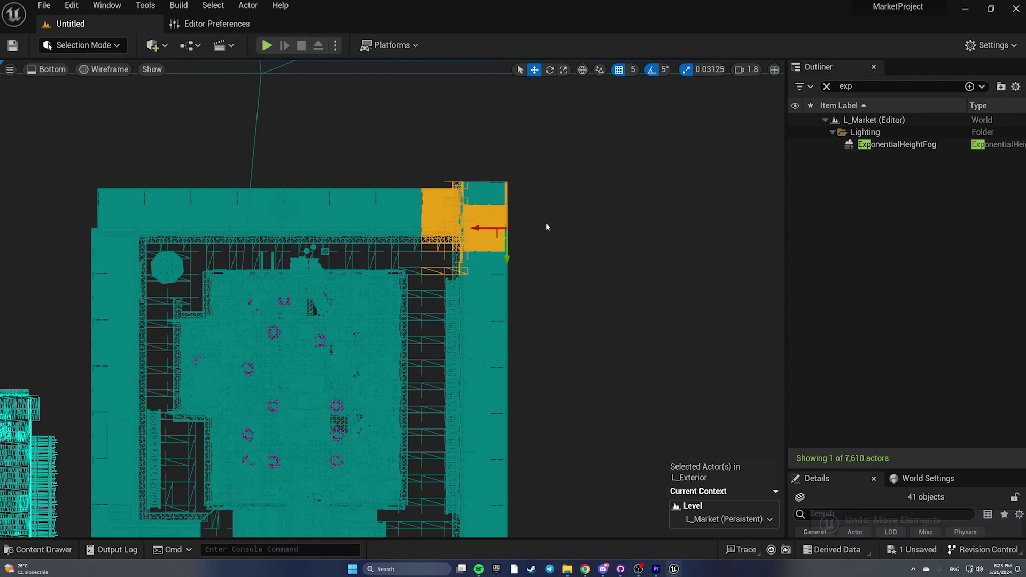
click(338, 130)
drag(425, 154, 540, 300)
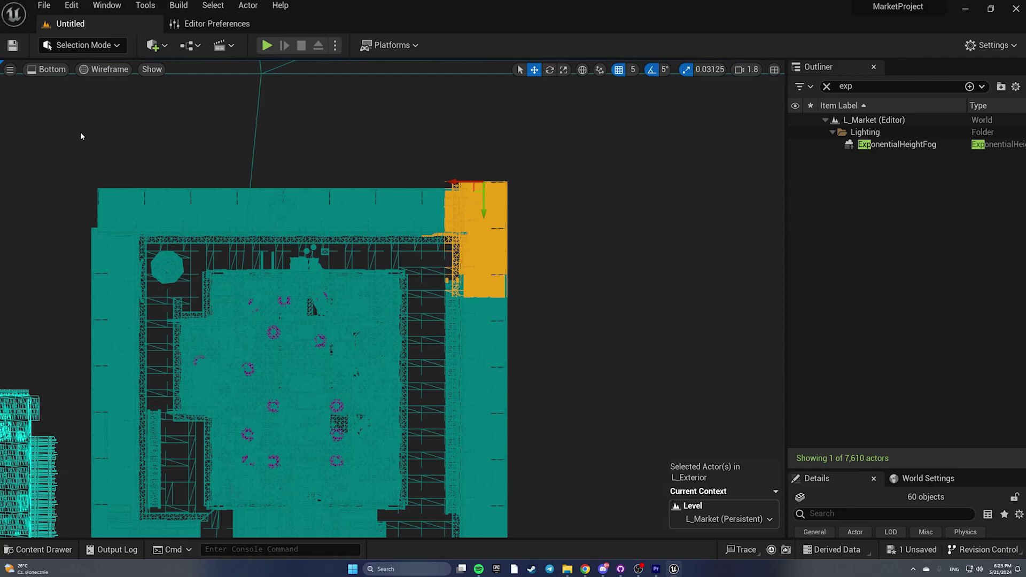
Box-select the upper half of the smaller building, then its upper-right part, and clear the selection.
drag(80, 131, 555, 395)
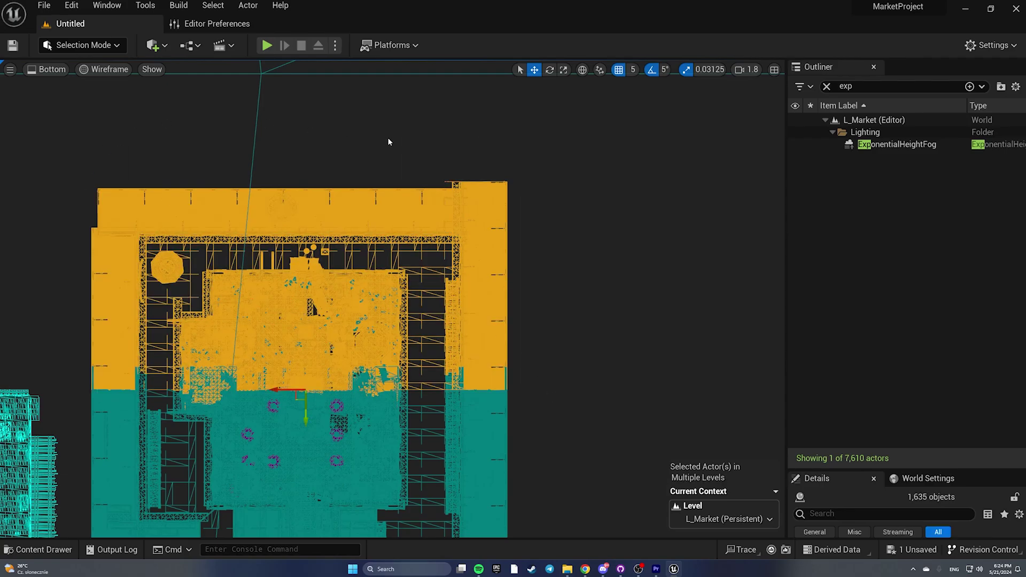
drag(389, 141, 566, 345)
click(585, 264)
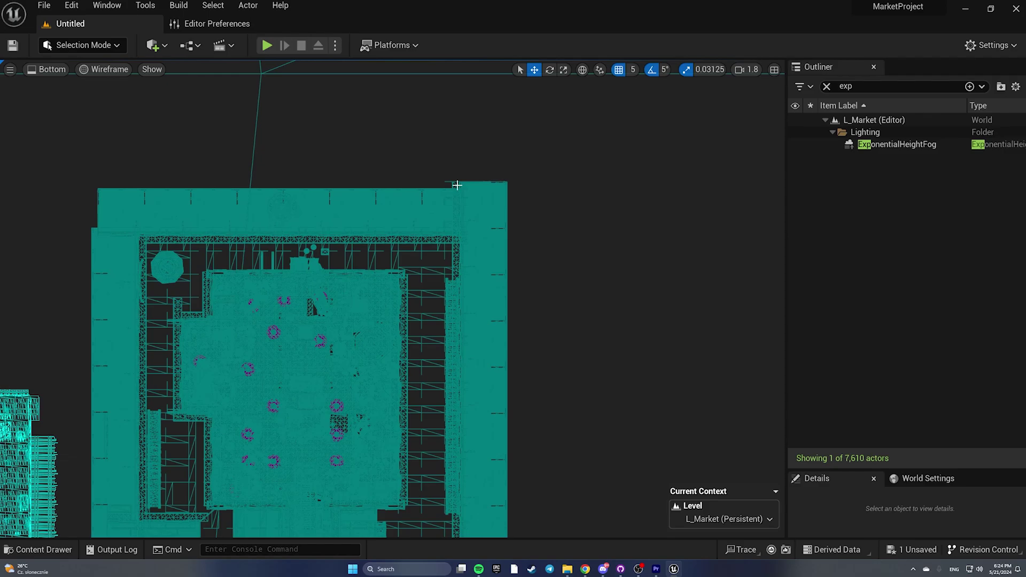
Switch the viewport back to Perspective and box-select the entire smaller building.
click(48, 69)
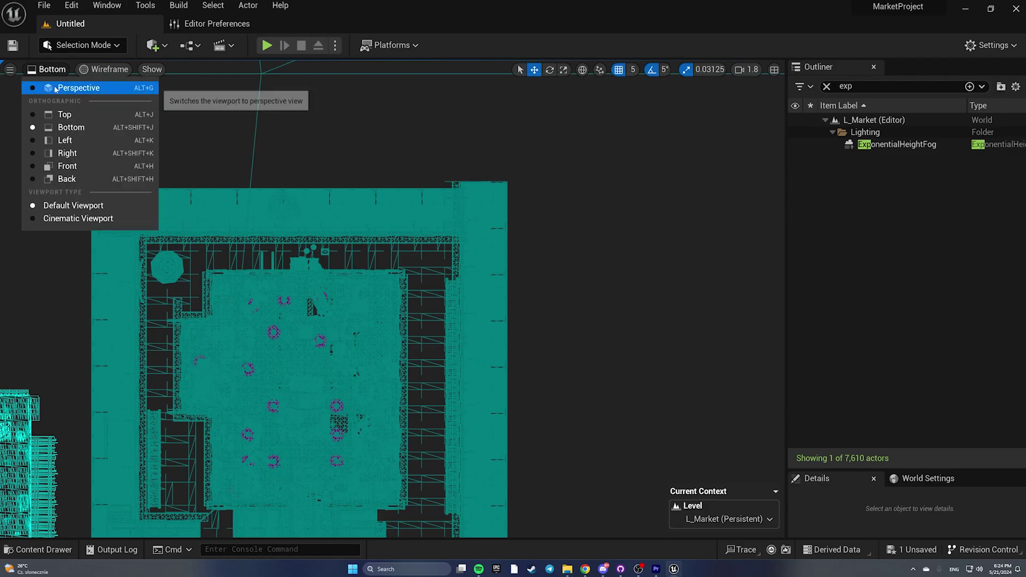
click(55, 89)
mouse_move(289, 303)
right_down()
mouse_move(288, 270)
mouse_move(259, 283)
mouse_move(294, 280)
mouse_move(270, 307)
mouse_move(302, 278)
mouse_move(291, 286)
right_up()
right_drag(470, 314, 478, 316)
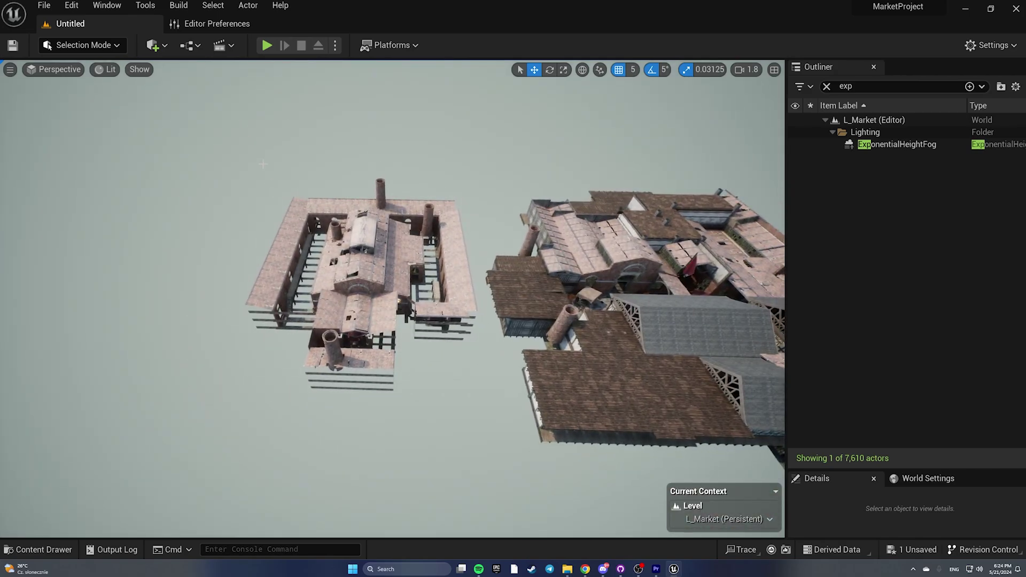
ctrl+alt+drag(240, 157, 479, 385)
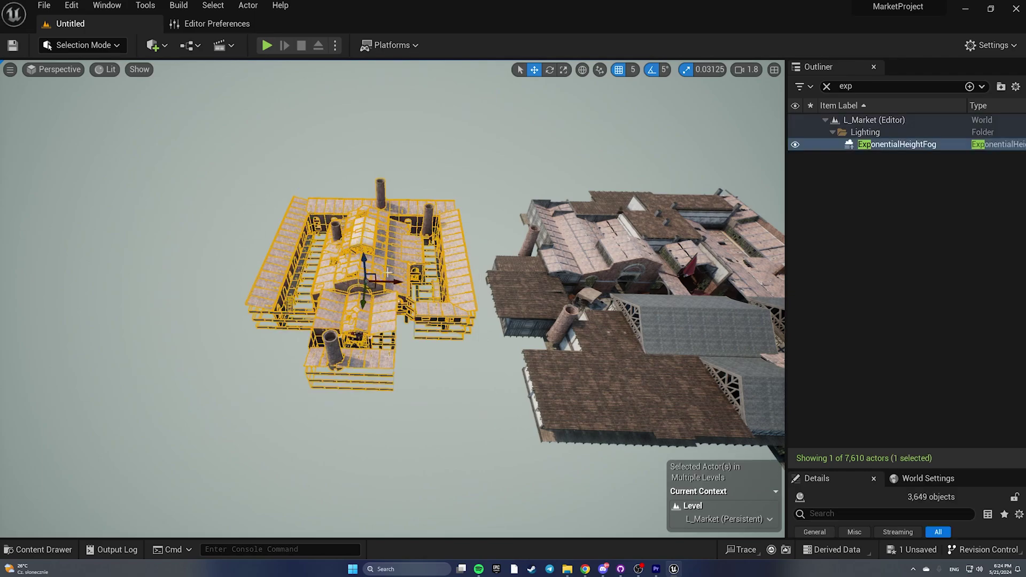
Clear the current selection and box-select the entire smaller building again in the perspective viewport.
click(461, 159)
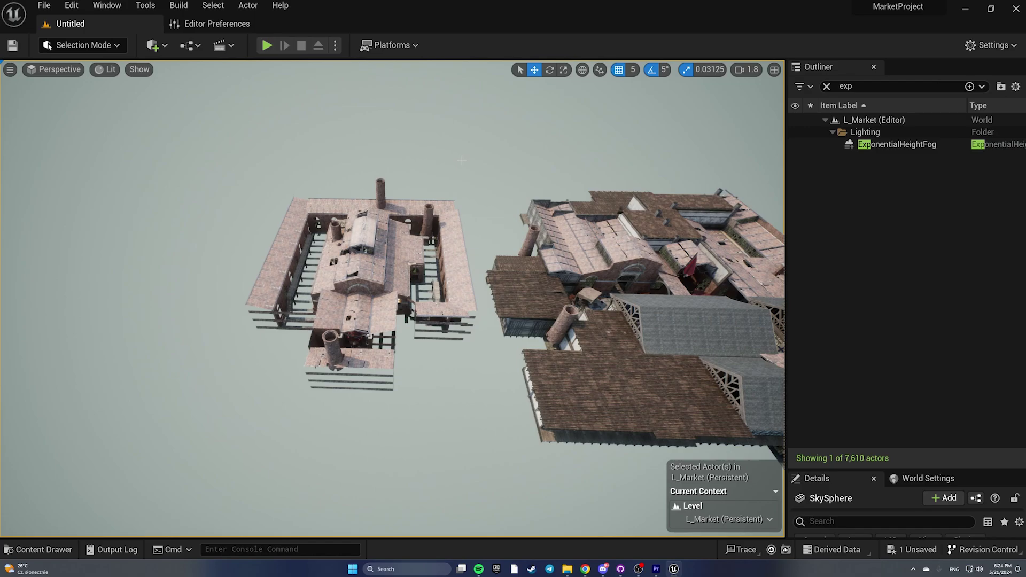
key(q)
right_drag(462, 160, 461, 160)
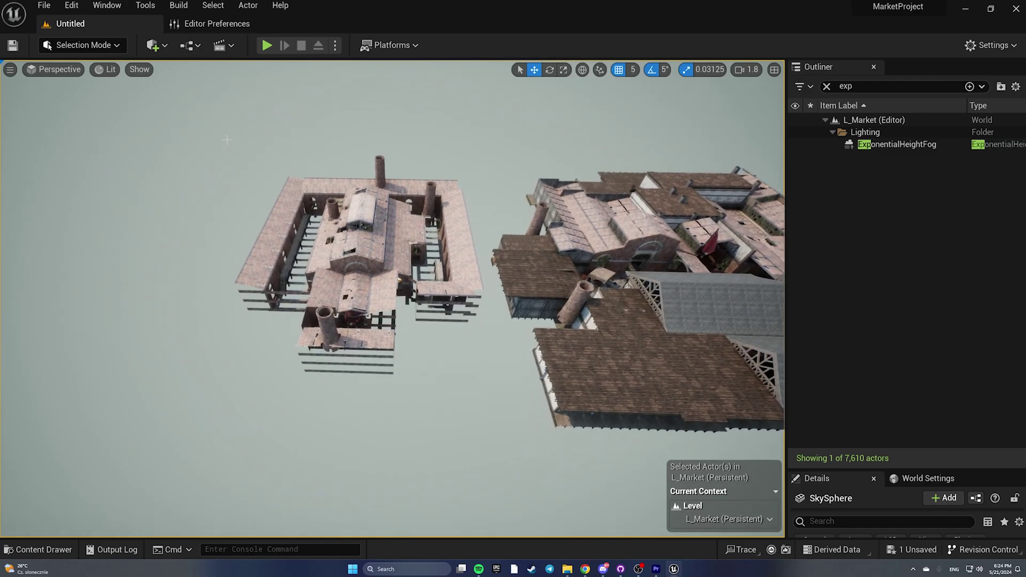
ctrl+alt+drag(226, 139, 299, 116)
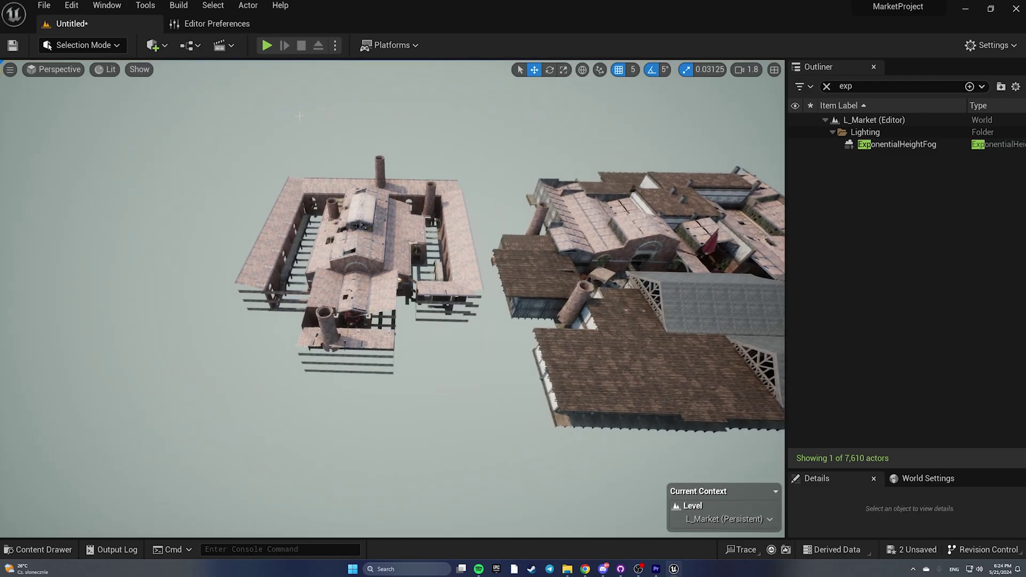
click(299, 116)
scroll(299, 116, up, 3)
right_drag(299, 115, 236, 119)
ctrl+alt+drag(236, 119, 471, 375)
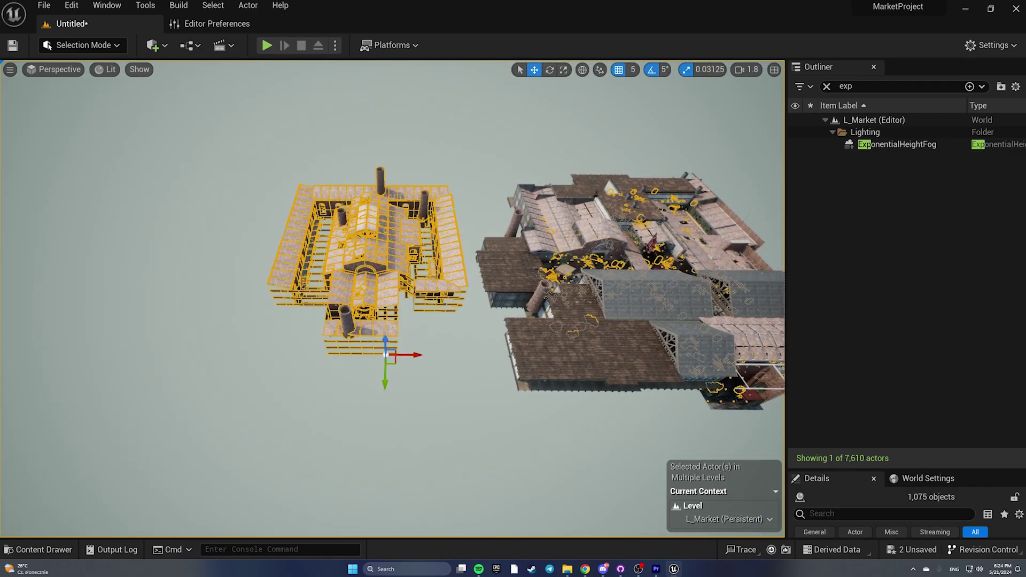
Examine which actors of both buildings the box selection picked up, and clear the selection.
right_drag(549, 239, 589, 239)
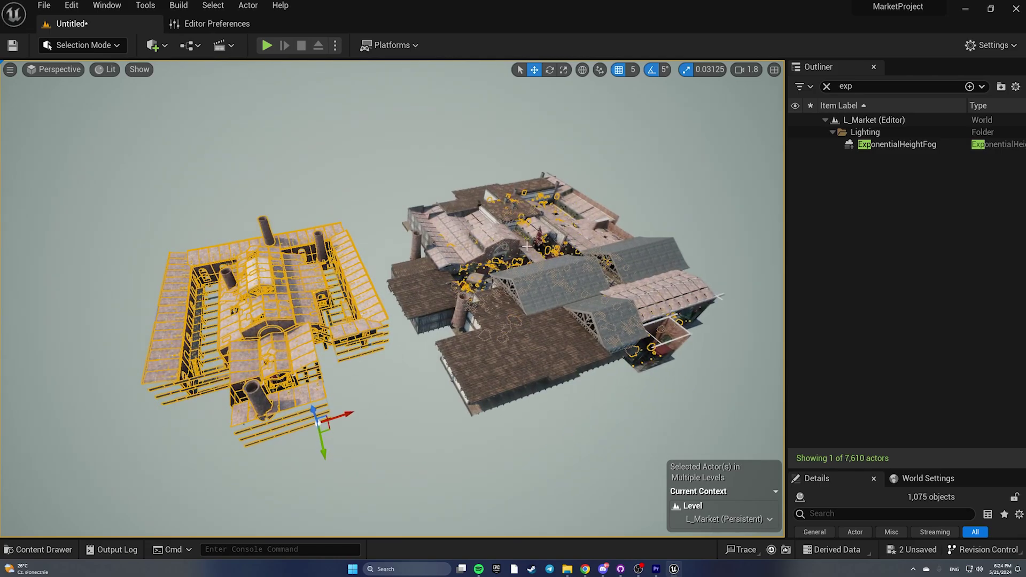
right_drag(527, 239, 484, 187)
scroll(545, 308, down, 1)
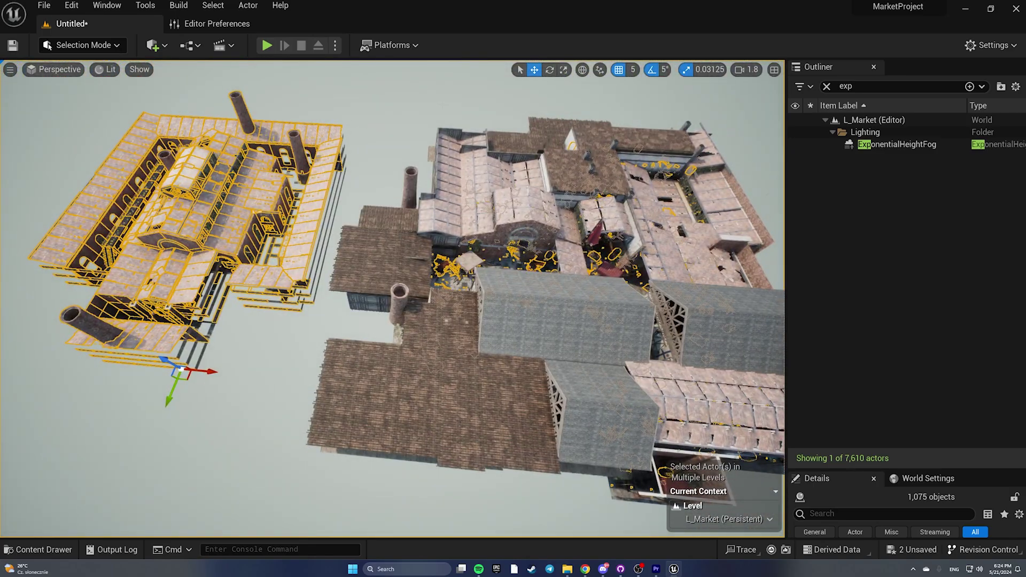
right_drag(511, 244, 449, 213)
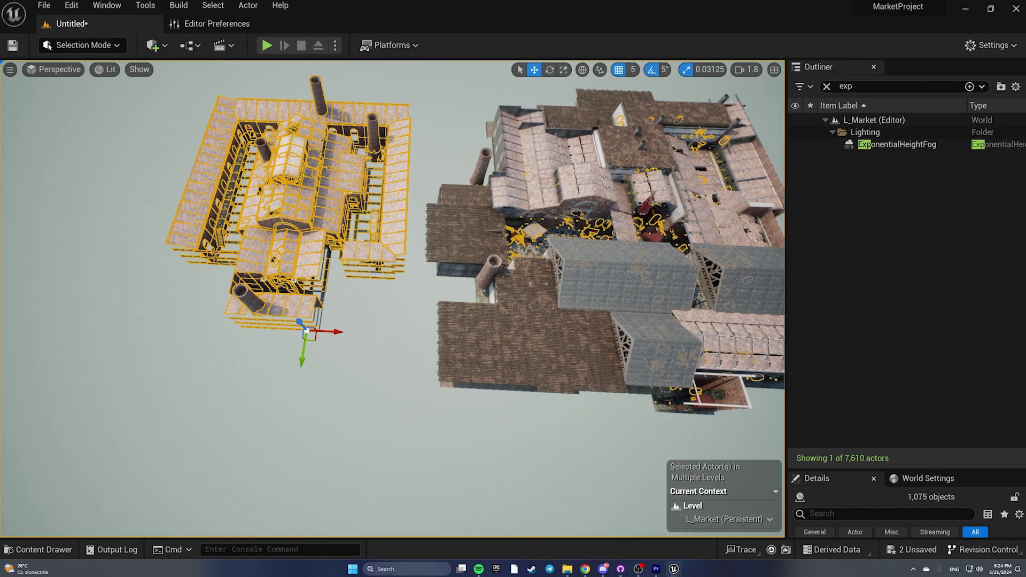
right_drag(448, 213, 422, 198)
key(s)
scroll(510, 206, up, 3)
key(w)
right_drag(481, 295, 465, 290)
click(356, 421)
key(w)
mouse_move(356, 421)
right_down()
mouse_move(369, 376)
mouse_move(351, 403)
right_up()
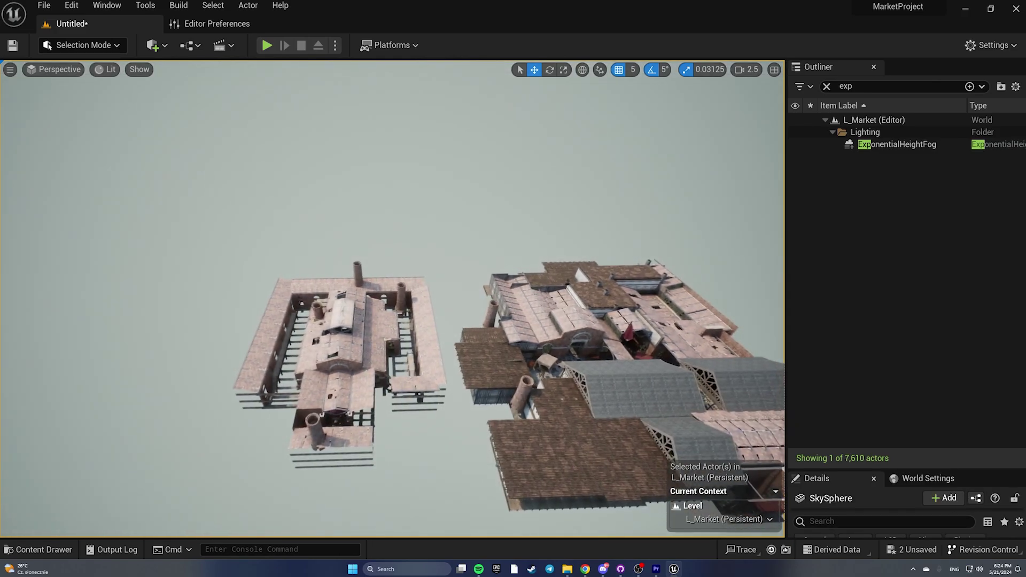
Open the Editor Preferences and search the settings for "box select".
click(73, 4)
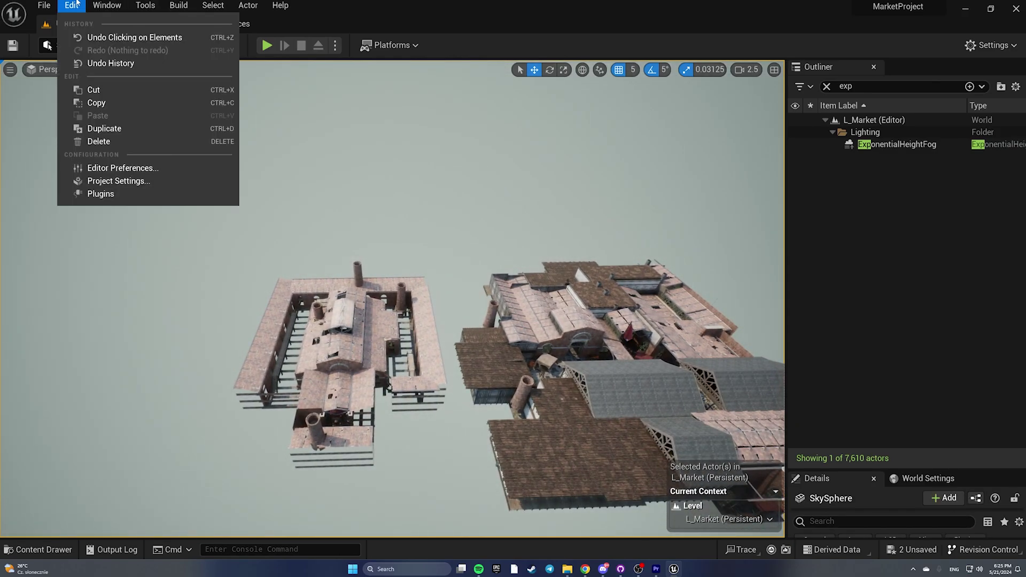
click(126, 169)
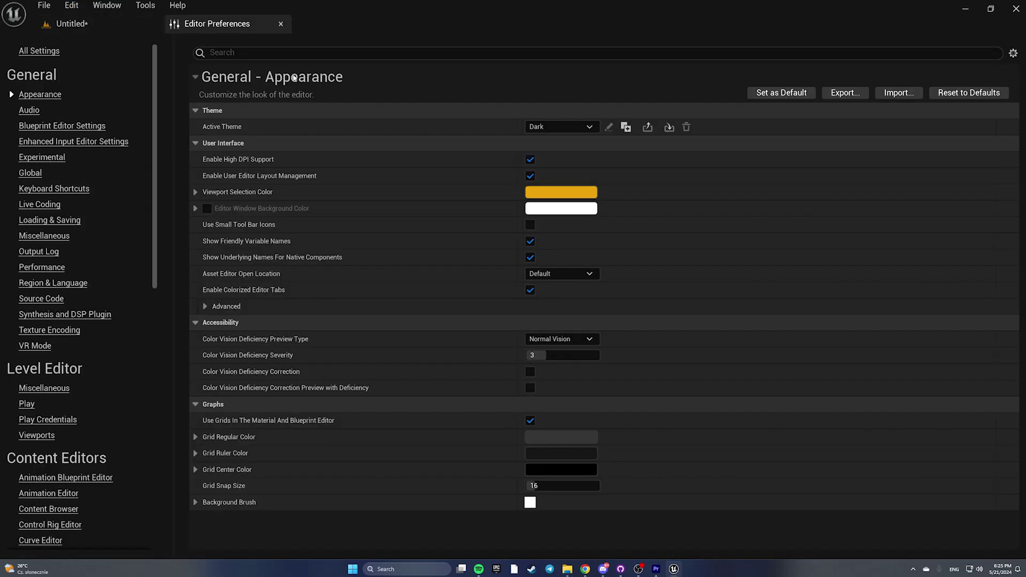
click(247, 53)
text(box select)
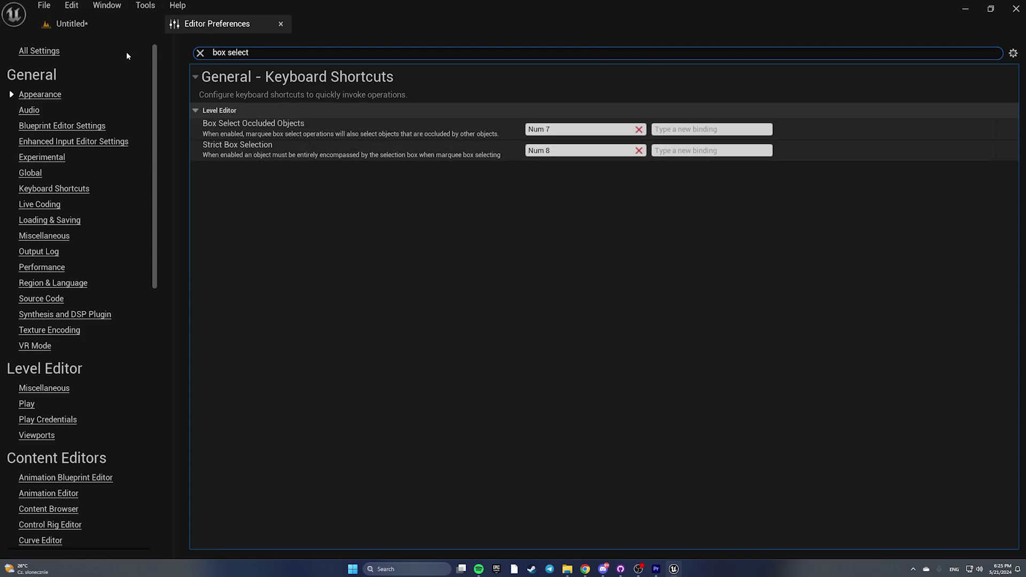
Return to the level, add a cube in the empty area and scale it into a large thin slab.
click(65, 27)
right_drag(321, 256, 304, 321)
mouse_move(430, 376)
right_down()
mouse_move(534, 369)
mouse_move(470, 374)
mouse_move(448, 393)
mouse_move(430, 376)
right_up()
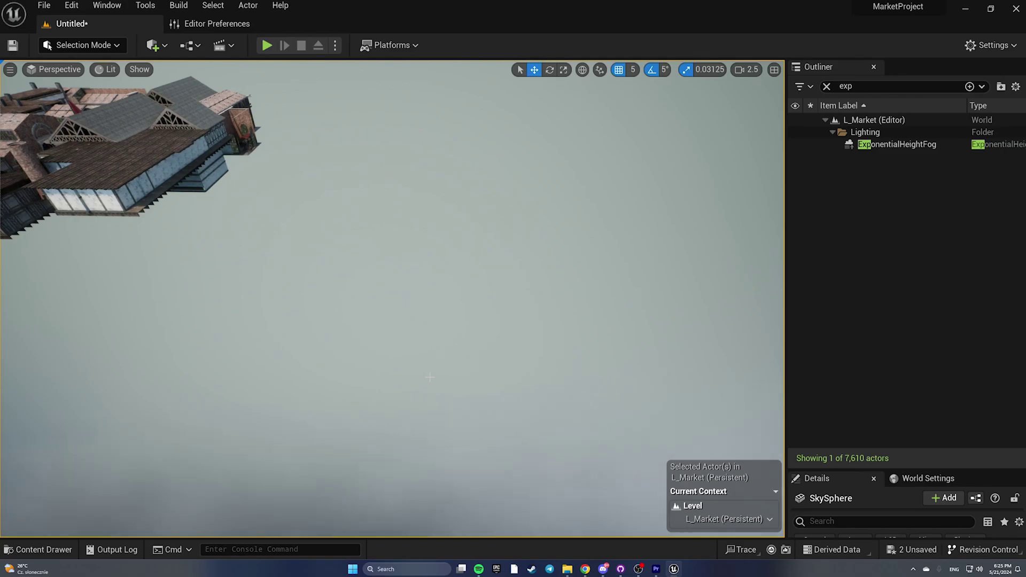
click(154, 45)
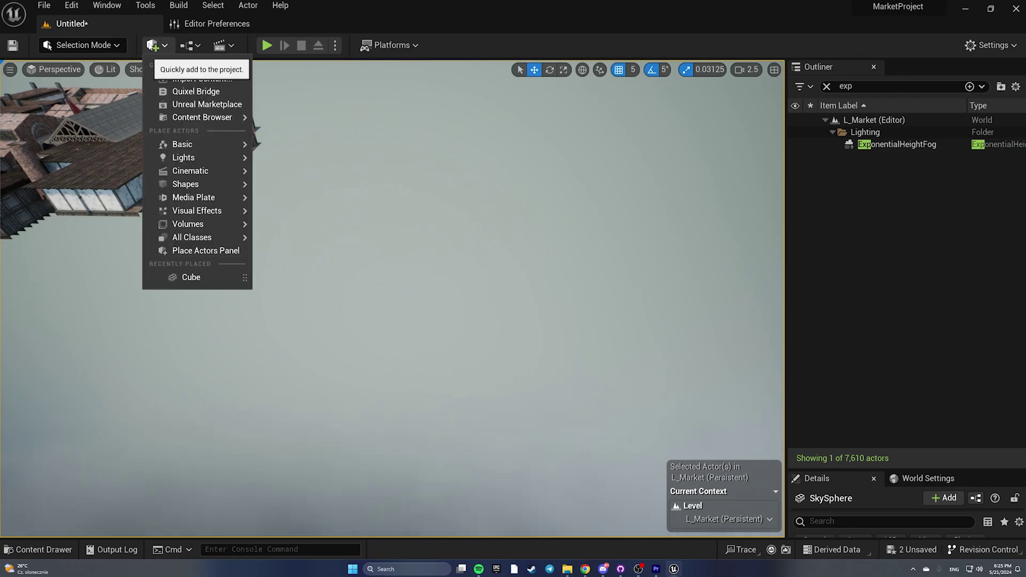
mouse_move(213, 182)
click(284, 191)
right_drag(454, 318, 454, 318)
key(e)
key(r)
drag(457, 315, 507, 273)
right_drag(458, 316, 540, 283)
Duplicate the slab beside the original and scale the copy down uniformly into a much smaller block.
key(d)
mouse_move(395, 303)
right_down()
mouse_move(422, 296)
mouse_move(398, 342)
mouse_move(395, 304)
right_up()
scroll(395, 303, down, 6)
key(a)
key(w)
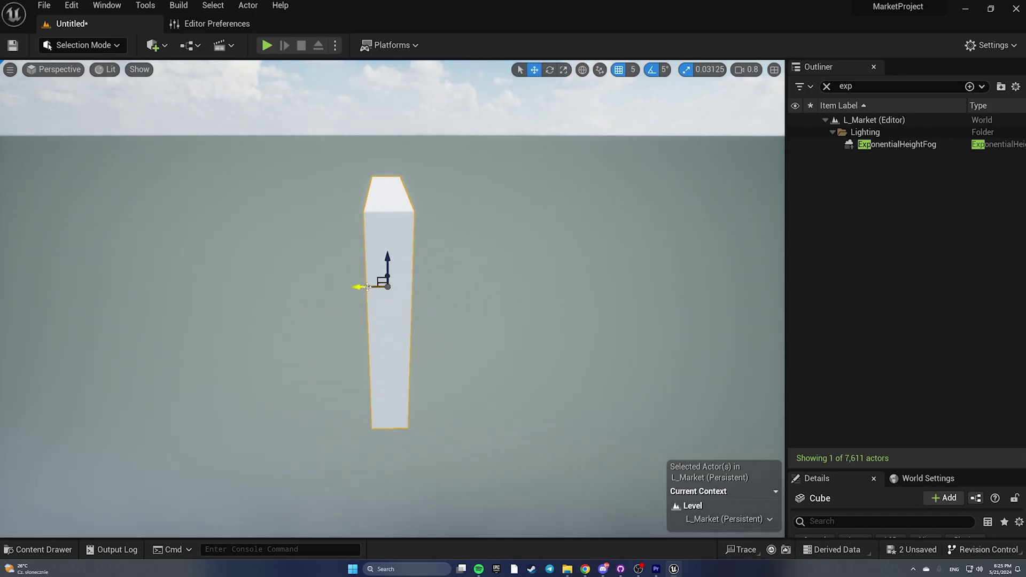
alt+drag(359, 287, 282, 286)
key(e)
key(r)
right_drag(343, 256, 291, 269)
key(d)
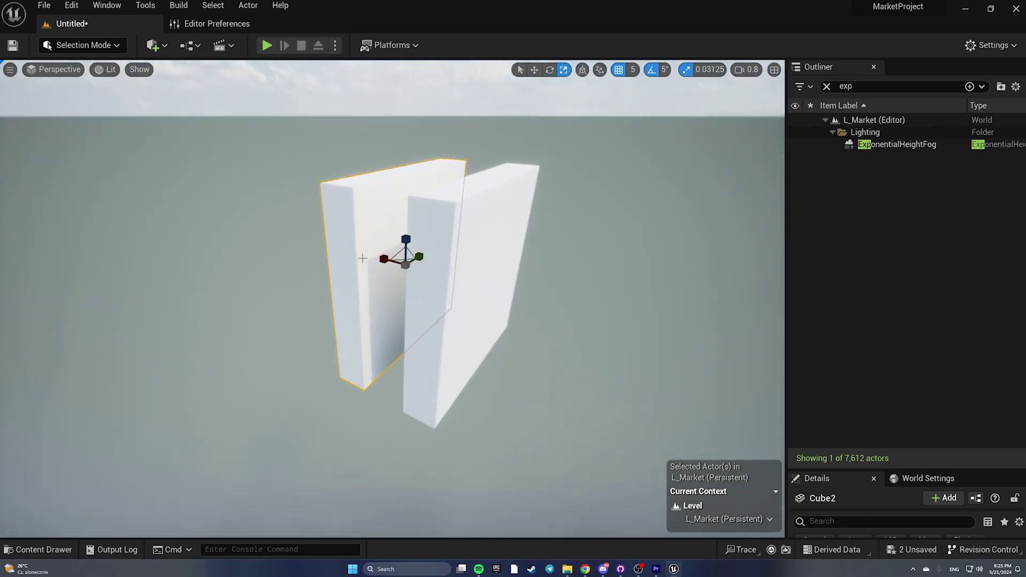
mouse_move(383, 259)
mouse_down()
mouse_move(410, 265)
mouse_move(404, 249)
mouse_move(404, 283)
mouse_move(412, 262)
mouse_move(381, 256)
mouse_up()
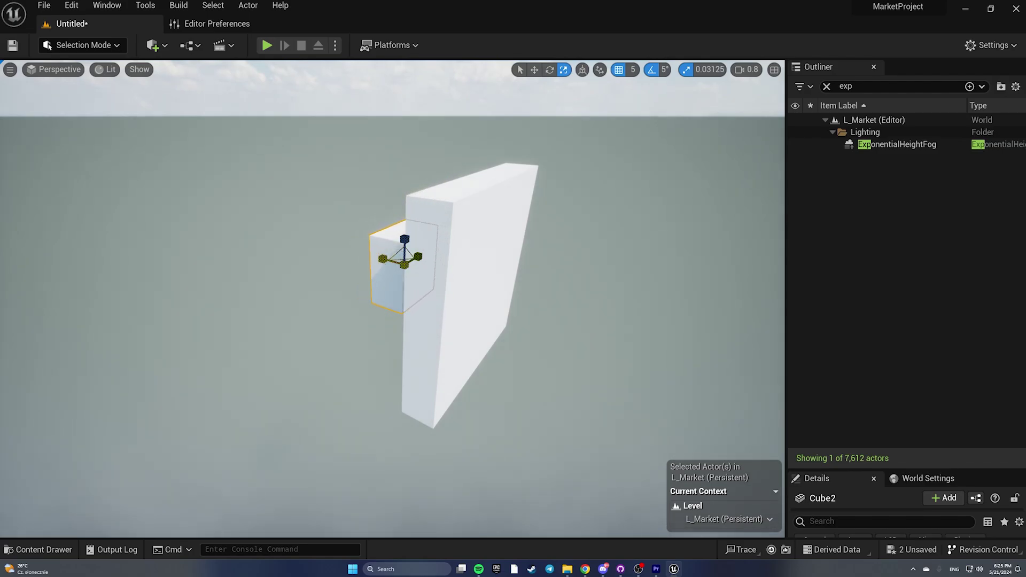
Examine the two shapes from several sides, checking how the large slab hides the small block from the front.
right_drag(413, 253, 456, 248)
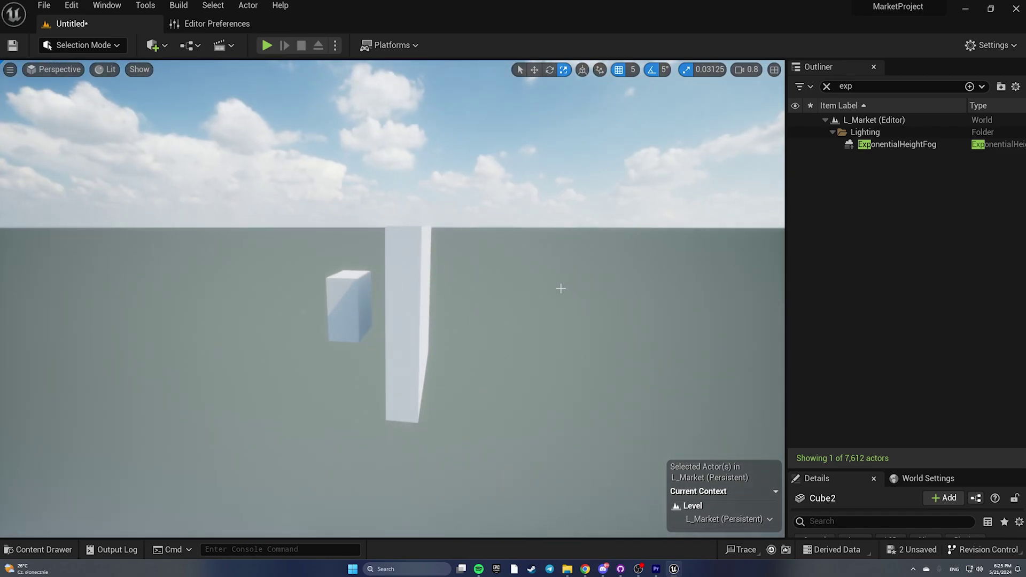
right_drag(561, 288, 428, 271)
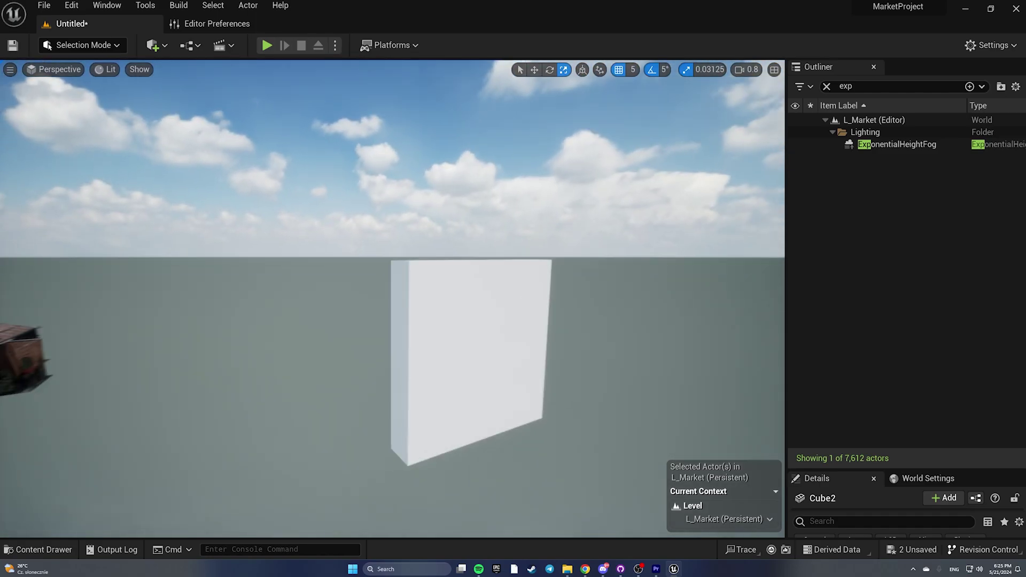
right_drag(523, 291, 324, 354)
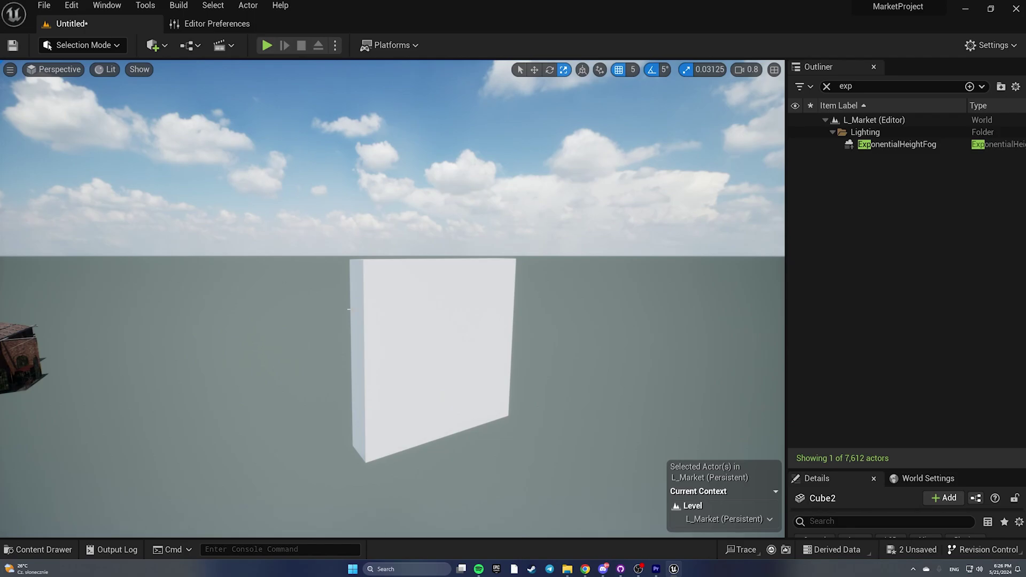
mouse_move(391, 313)
right_down()
mouse_move(470, 326)
mouse_move(321, 342)
mouse_move(270, 293)
right_up()
right_drag(404, 354, 342, 312)
key(w)
scroll(353, 325, down, 4)
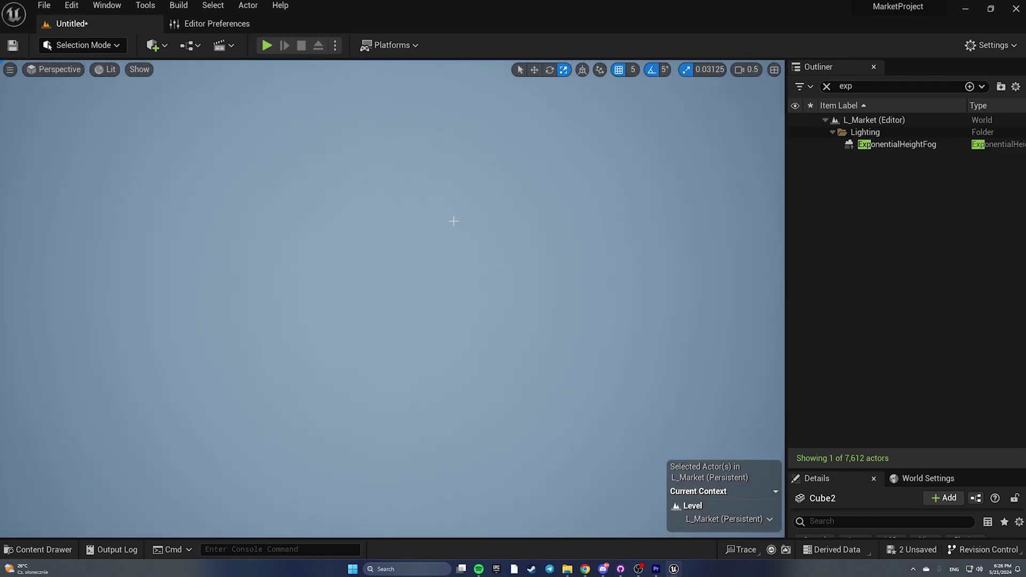
key(g)
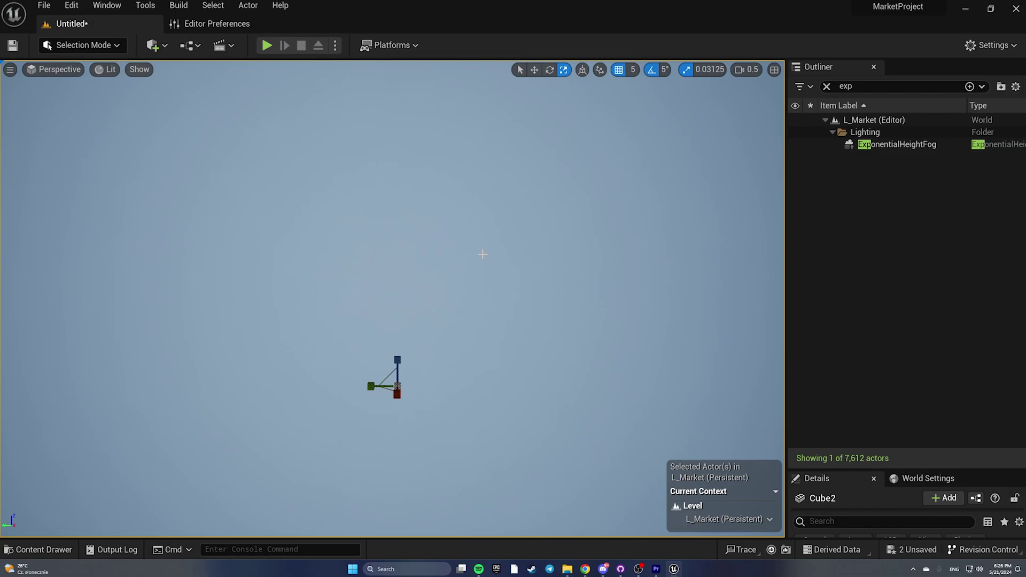
key(g)
key(s)
right_drag(482, 255, 475, 293)
scroll(455, 305, up, 4)
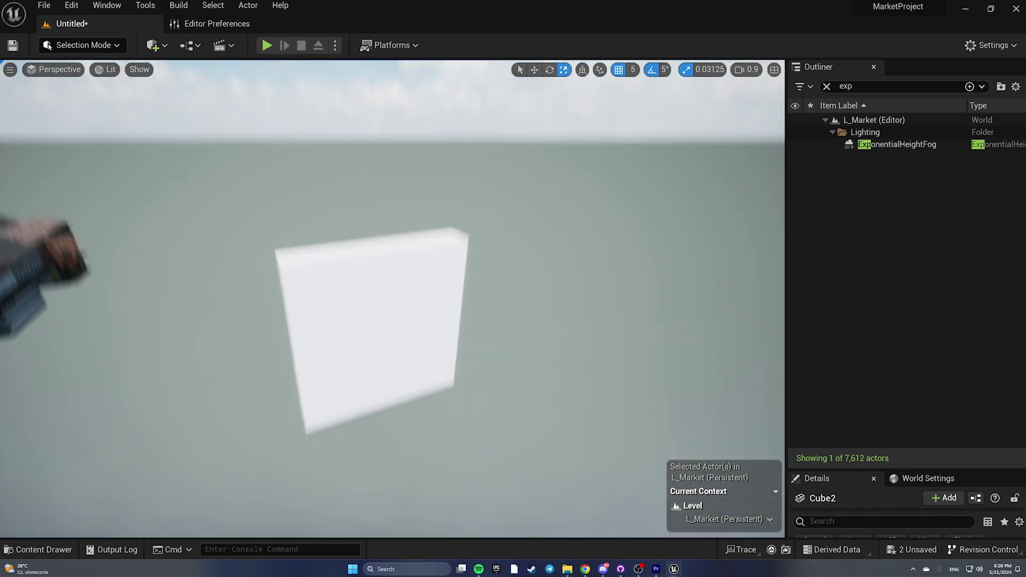
Box-select across the front of the slab, check from the side which shapes are selected, and clear the selection.
right_drag(327, 241, 327, 242)
drag(278, 246, 523, 444)
right_drag(483, 415, 483, 415)
right_drag(413, 275, 413, 276)
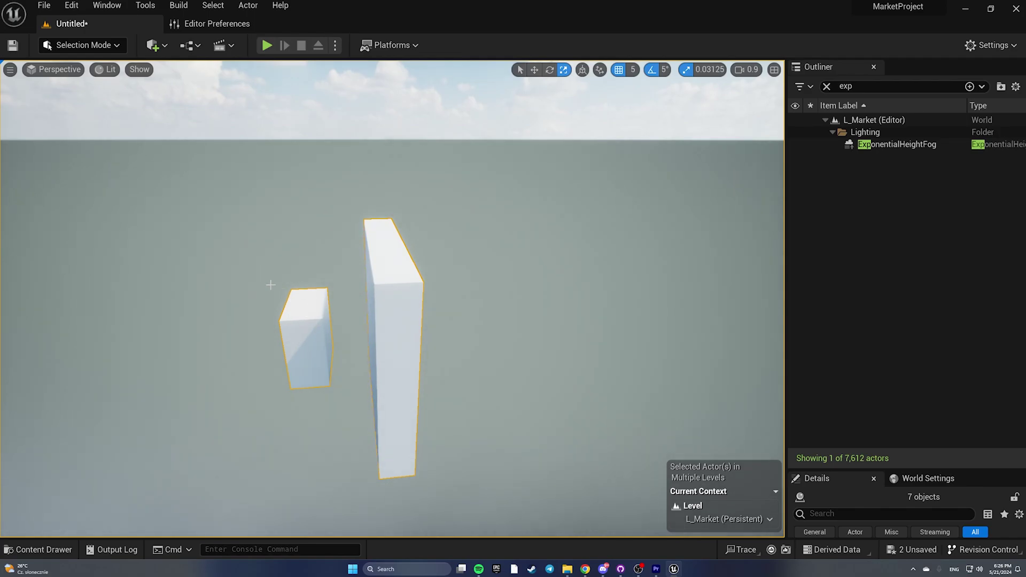
right_drag(561, 309, 560, 309)
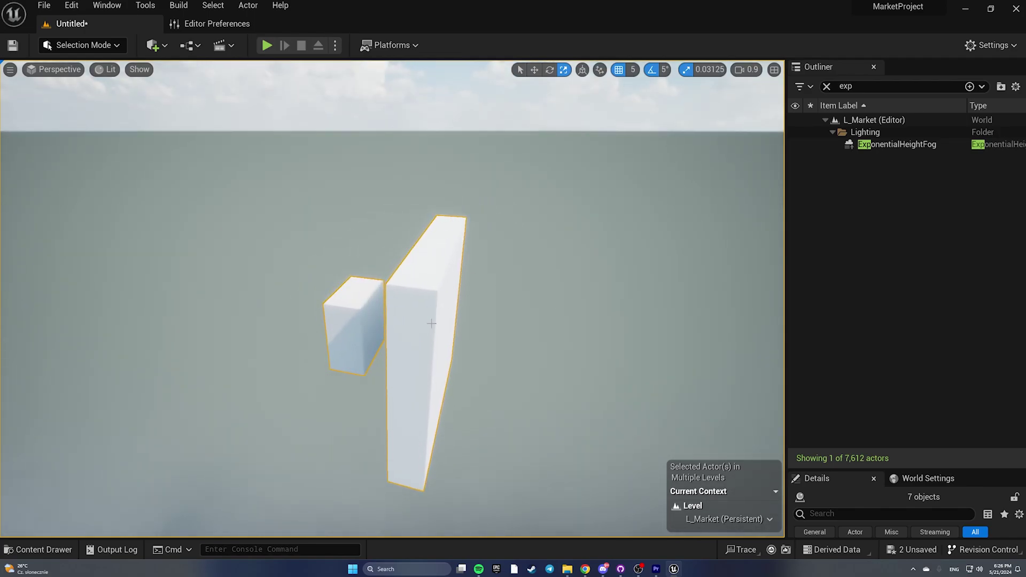
click(615, 330)
Repeat the box selection over the slab's front, inspect the small block behind it, and clear the selection.
right_drag(615, 329, 615, 329)
ctrl+alt+drag(221, 131, 491, 406)
right_drag(392, 295, 393, 295)
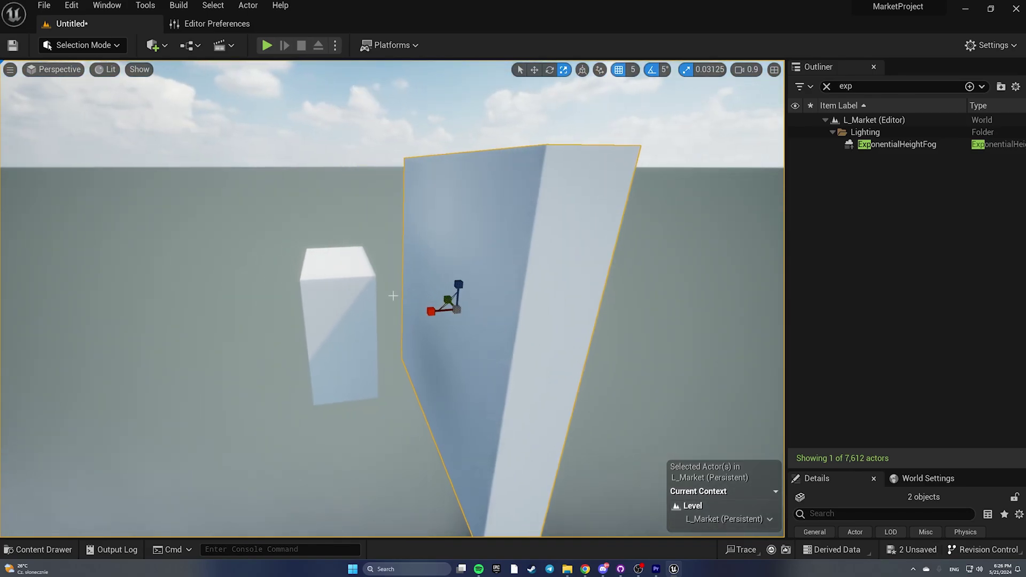
right_drag(586, 285, 480, 272)
right_drag(480, 309, 479, 309)
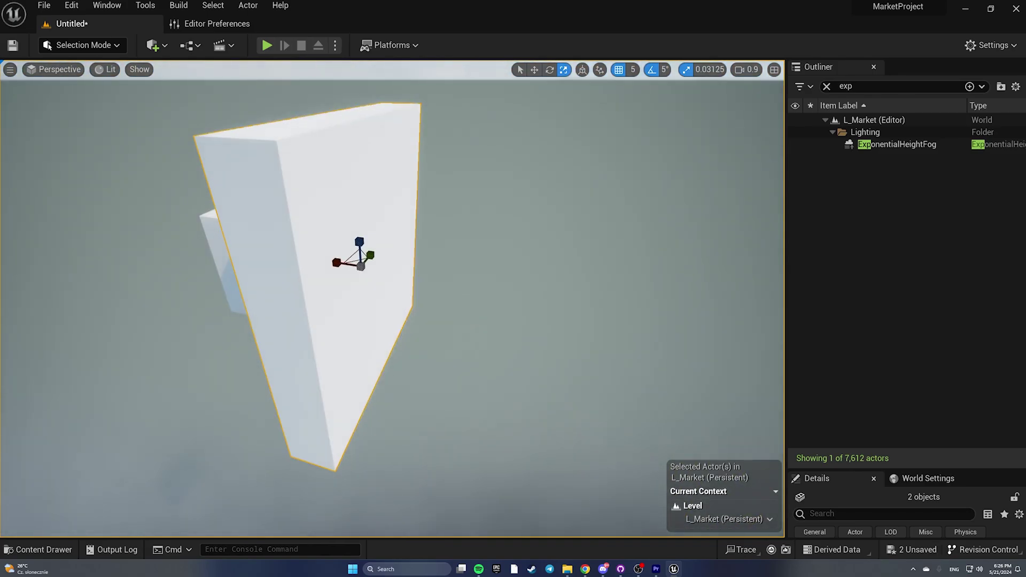
click(463, 321)
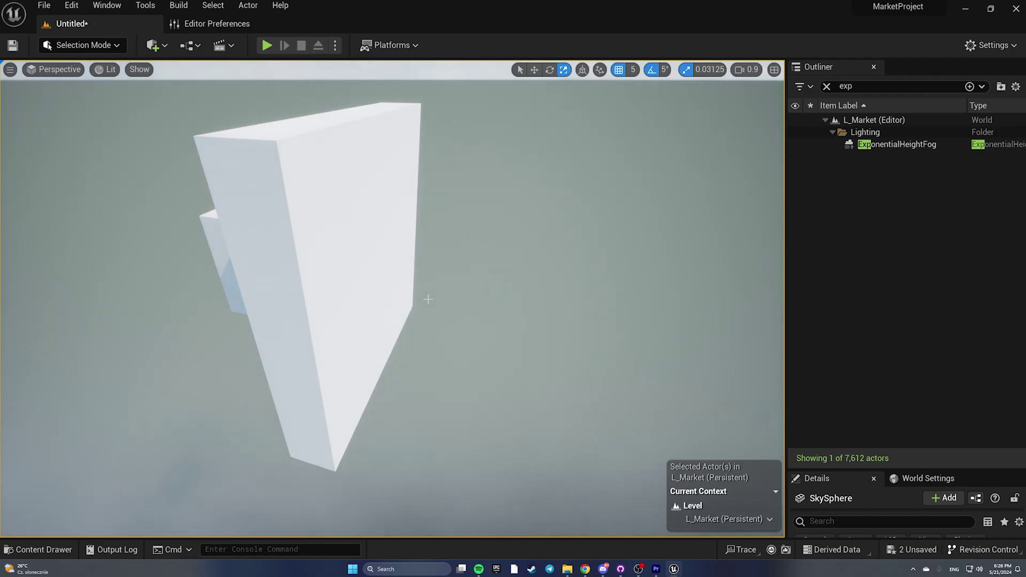
Delete the large slab and the small block from the level.
right_drag(343, 268, 344, 267)
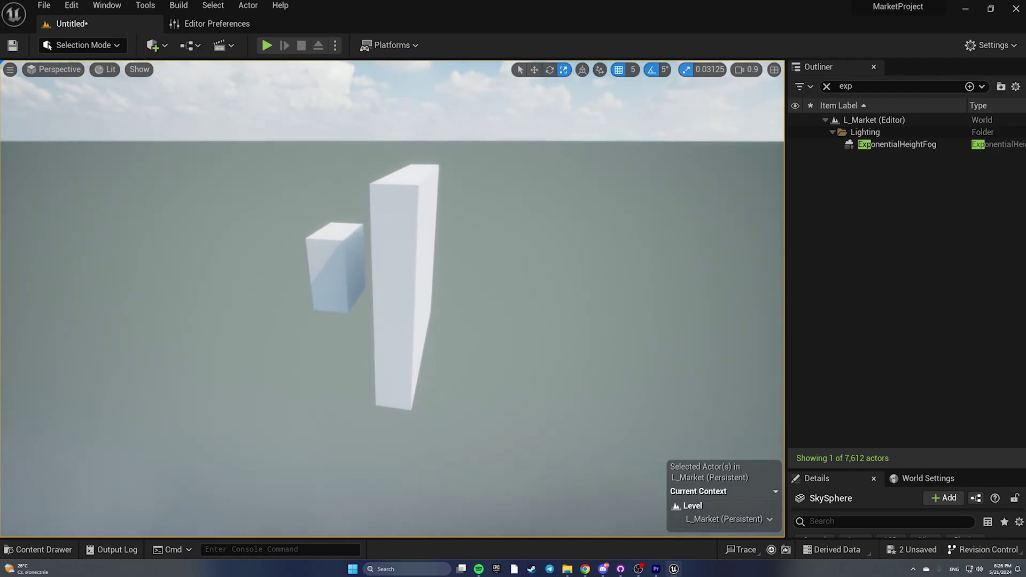
click(408, 251)
key(Delete)
click(333, 266)
key(Delete)
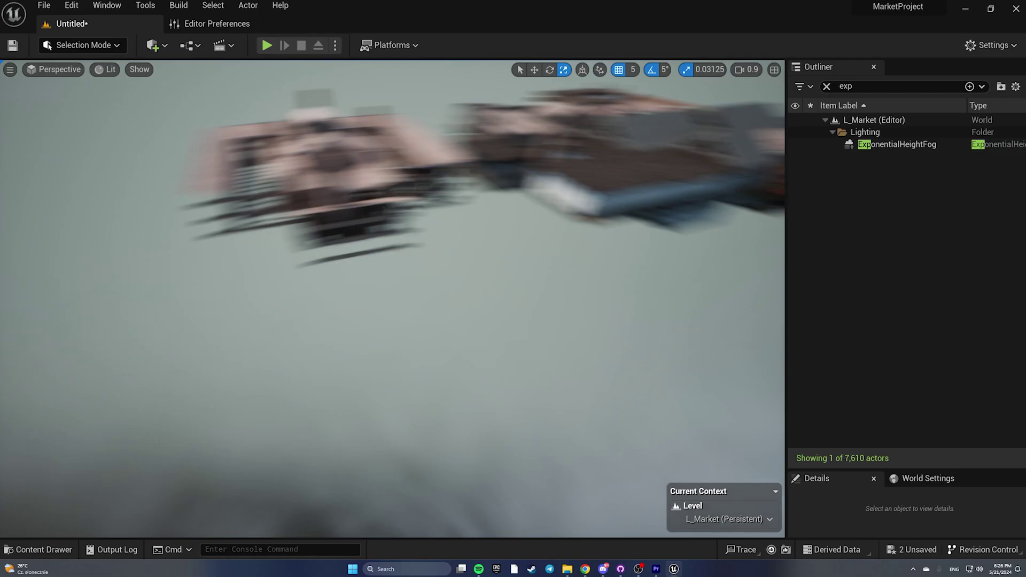
right_drag(438, 174, 437, 174)
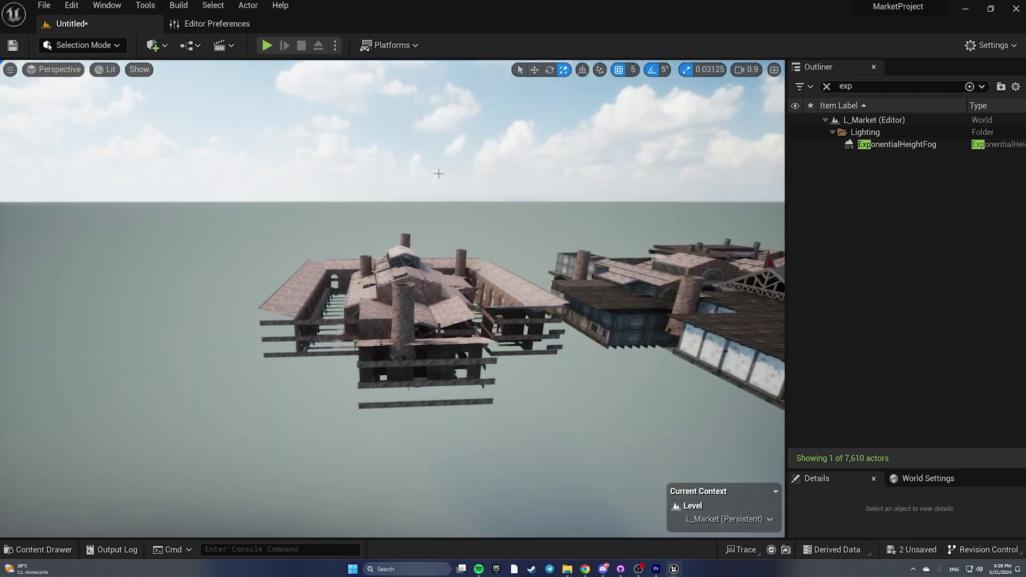
Read the description of Strict Box Selection in the Editor Preferences and return to the level.
click(208, 24)
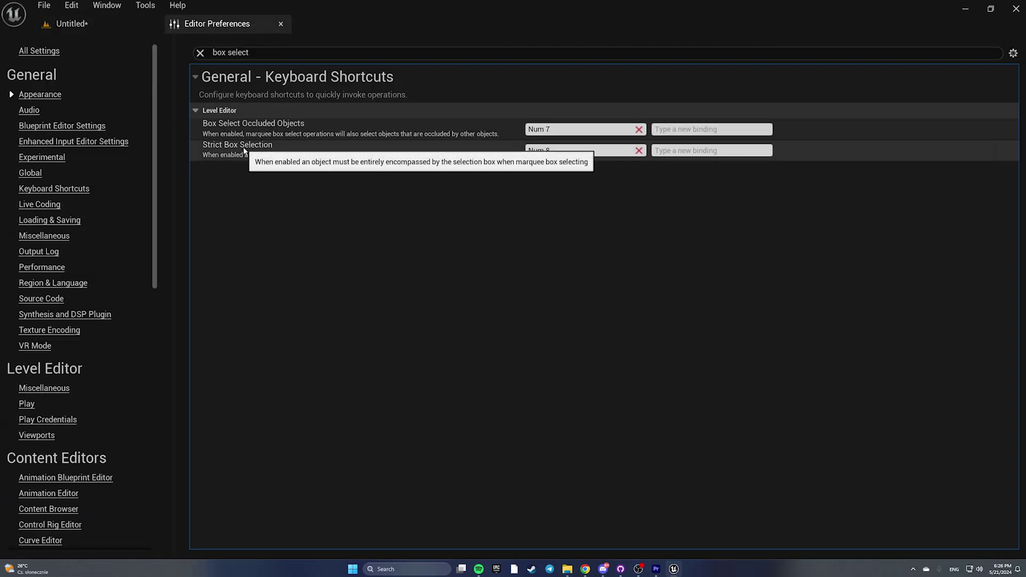
click(75, 23)
Select the corrugated roof piece at the building's corner, examine its extent, and clear the selection.
right_drag(393, 240, 393, 241)
key(w)
scroll(393, 240, up, 1)
right_drag(123, 90, 122, 91)
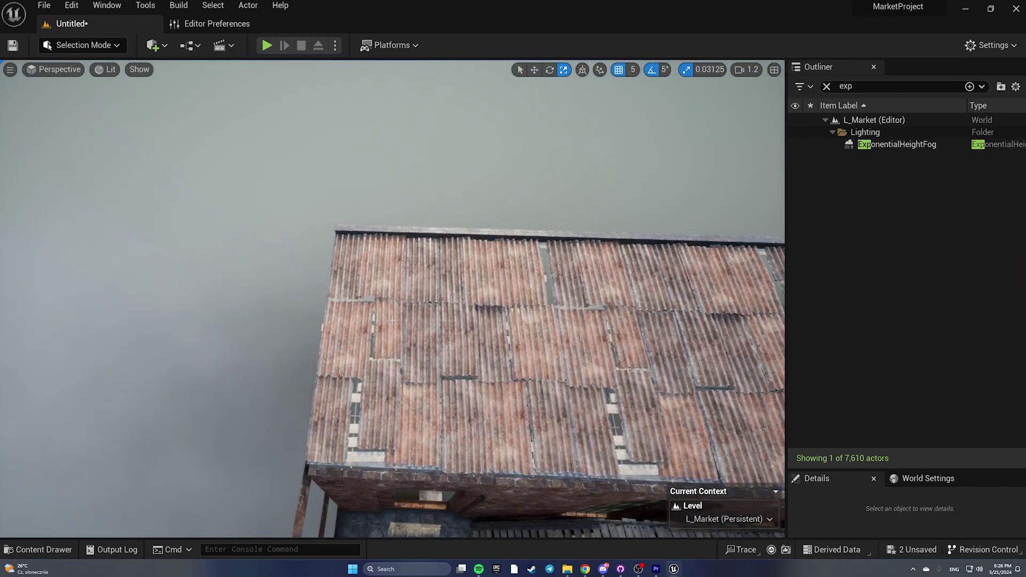
click(424, 338)
key(w)
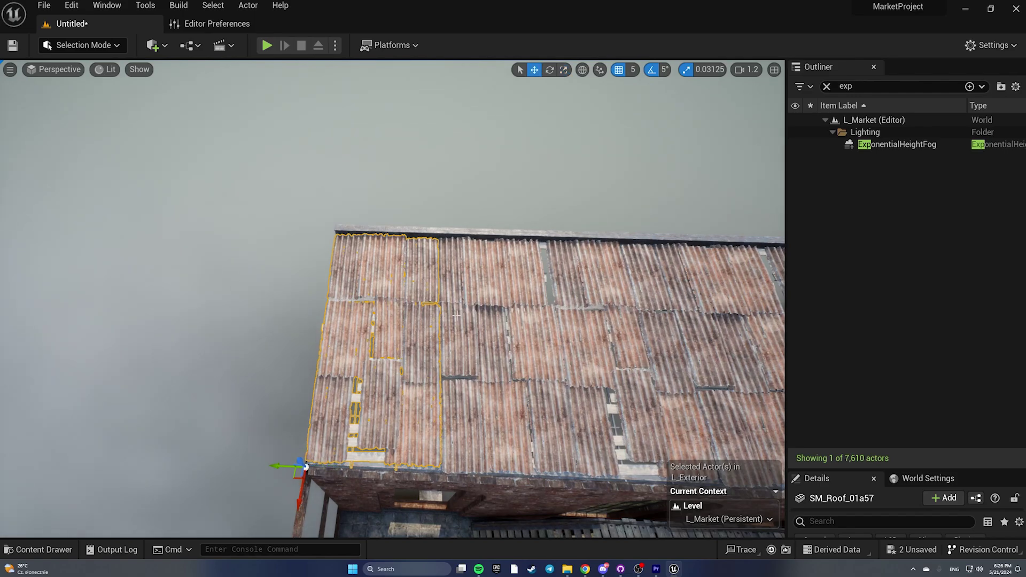
right_drag(323, 233, 323, 233)
key(s)
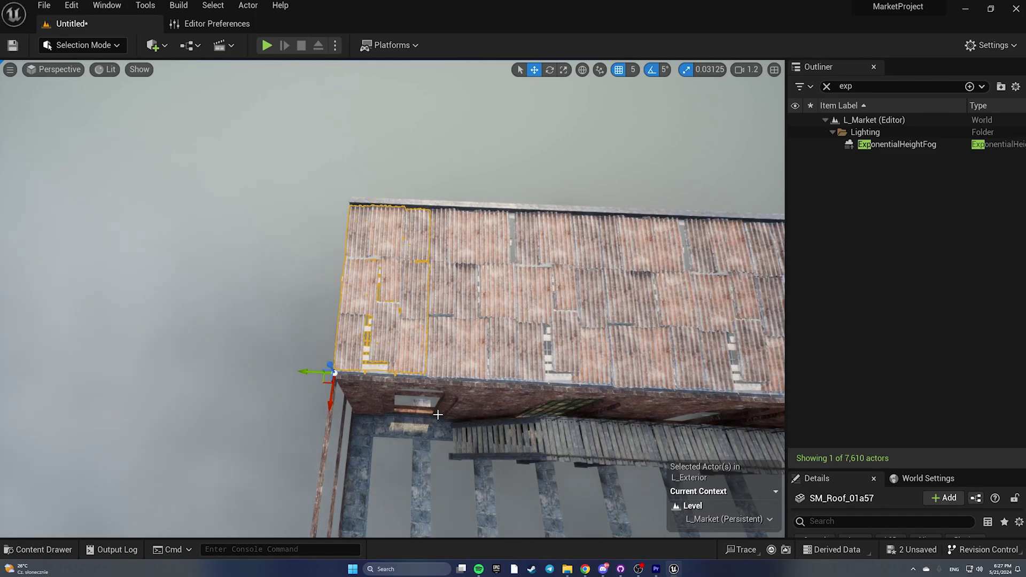
click(317, 197)
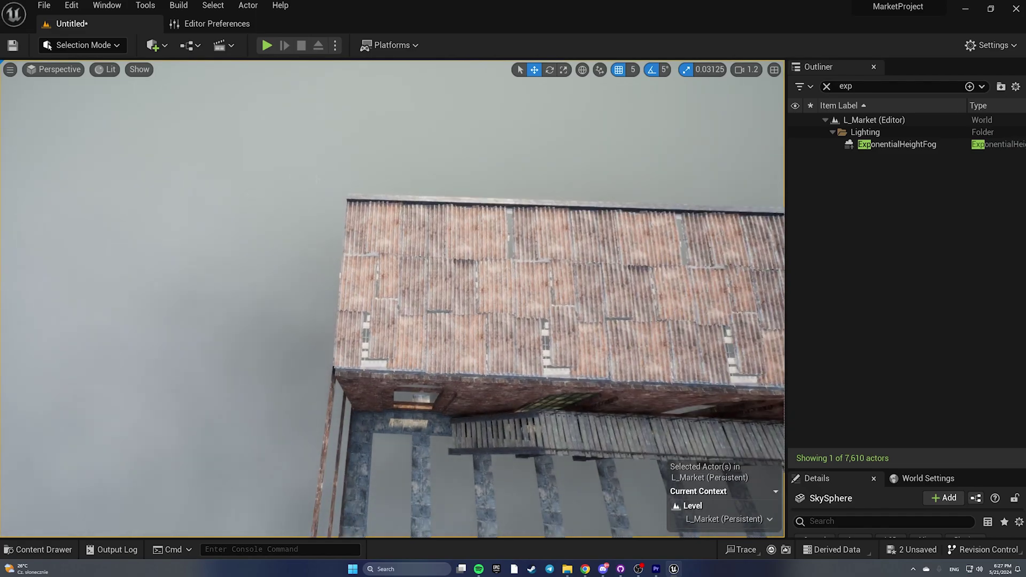
Box-select the roof pieces at the building's corner, repeat with a smaller box over its upper part, and clear the selection.
ctrl+alt+drag(317, 197, 427, 369)
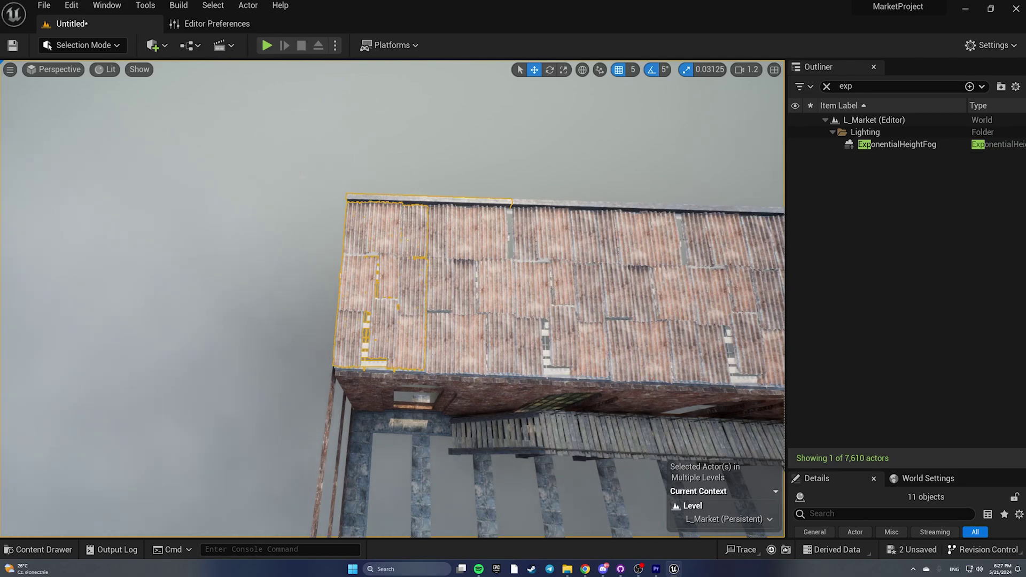
click(318, 204)
ctrl+alt+drag(318, 203, 379, 255)
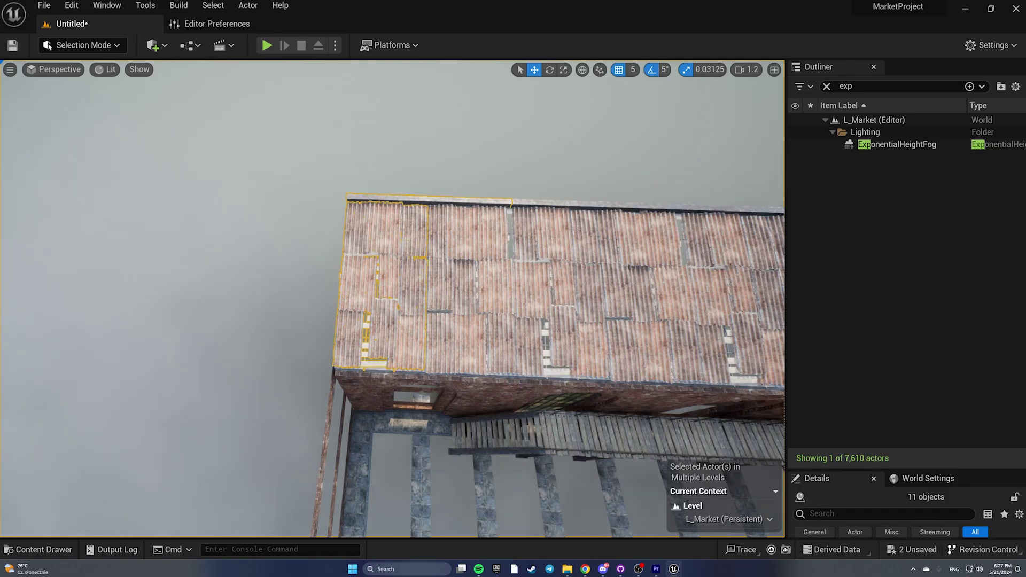
click(276, 191)
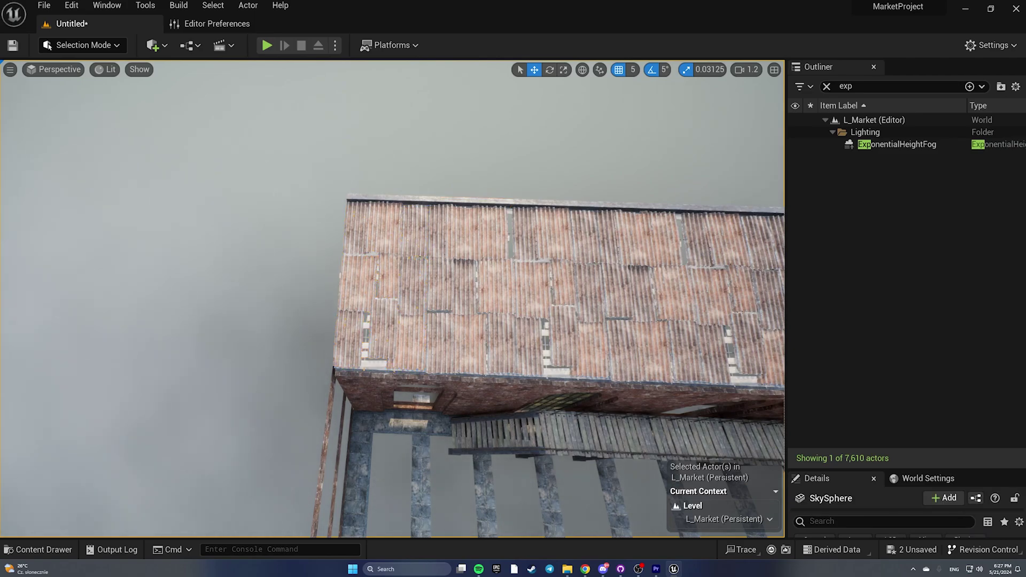
Try small box selections that only partly cover the corrugated roof pieces at the building's upper corner.
scroll(282, 199, up, 2)
right_drag(282, 198, 319, 193)
ctrl+alt+drag(320, 194, 390, 262)
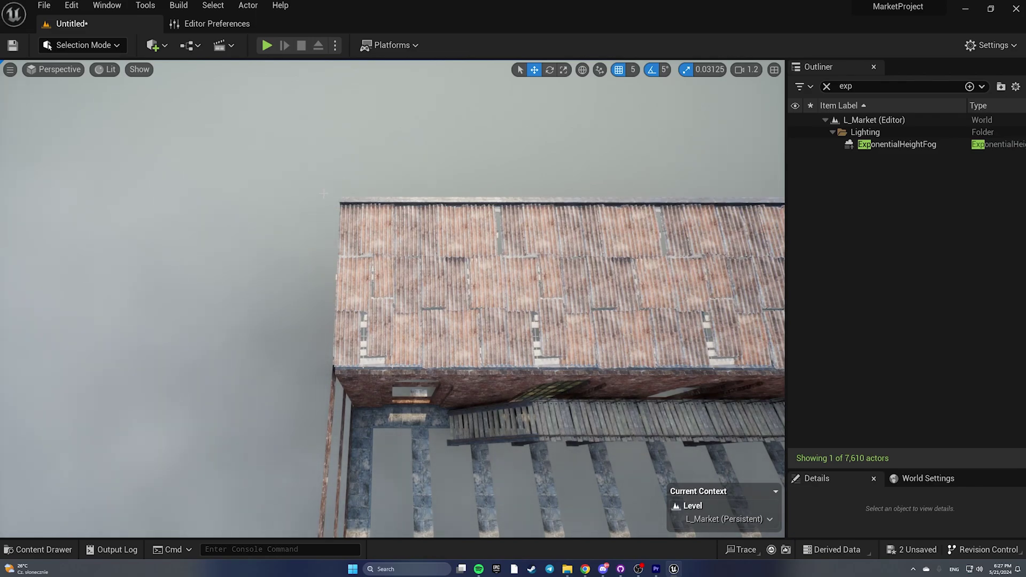
ctrl+alt+drag(323, 193, 382, 261)
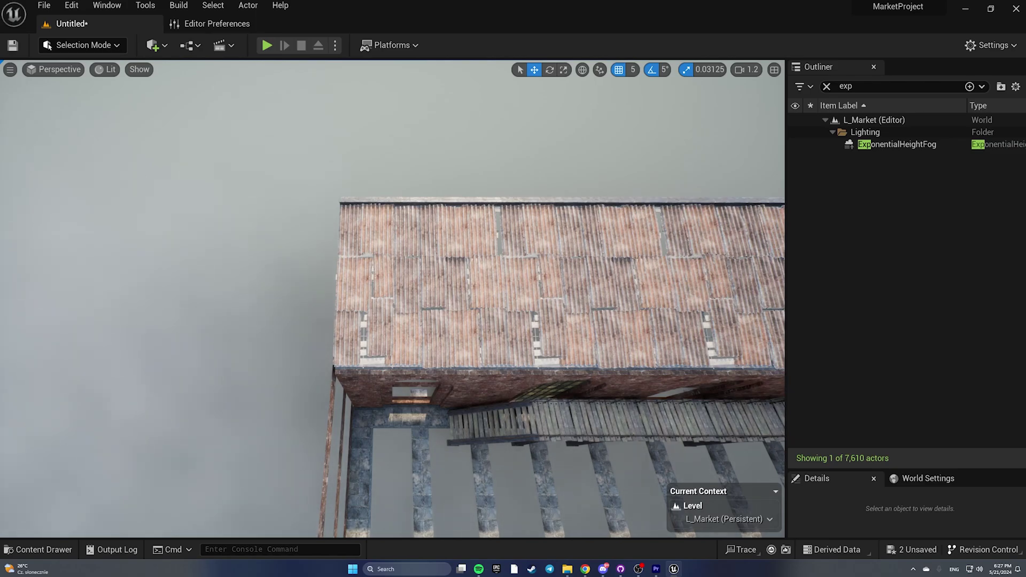
Box-select the full height of the roof's end section so whole pieces are enclosed, and clear the selection.
ctrl+alt+drag(277, 147, 441, 389)
ctrl+alt+drag(317, 191, 437, 377)
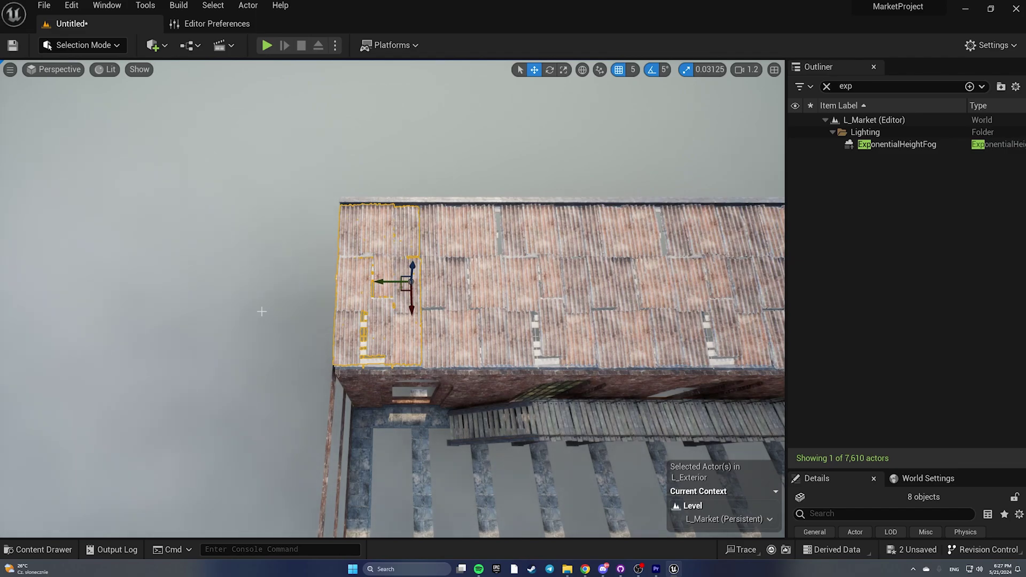
click(284, 293)
Box-select the entire detached brick-roofed building standing apart from the main market complex.
key(s)
right_drag(283, 293, 456, 267)
scroll(283, 294, up, 5)
key(s)
key(s)
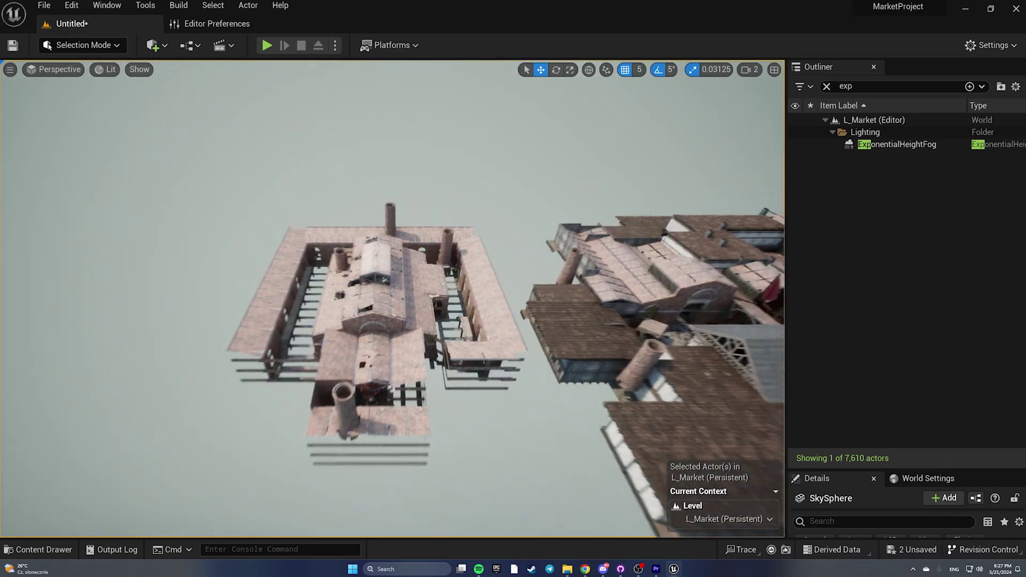
right_drag(641, 311, 641, 310)
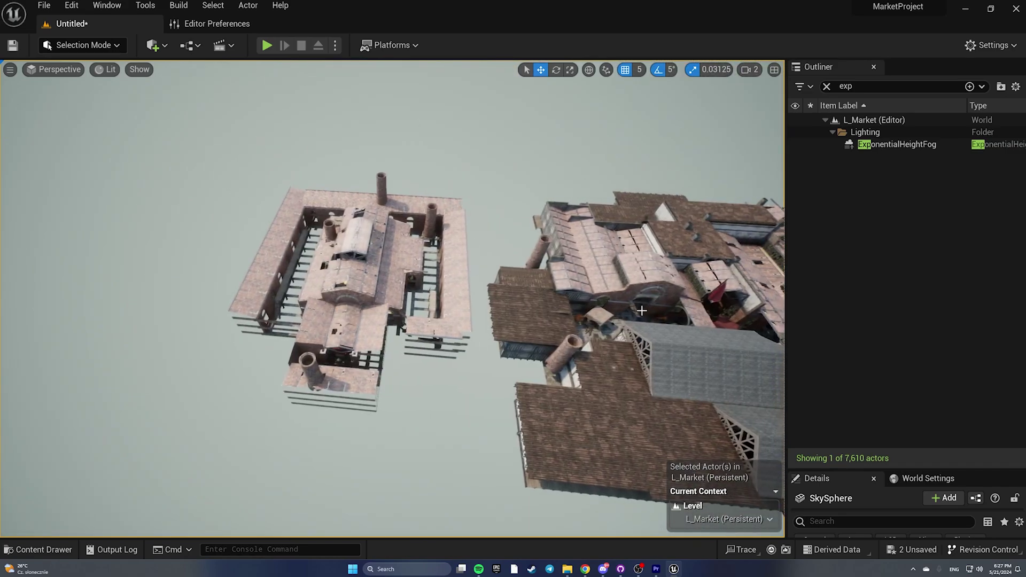
mouse_move(698, 252)
right_down()
mouse_move(751, 252)
mouse_move(691, 246)
right_up()
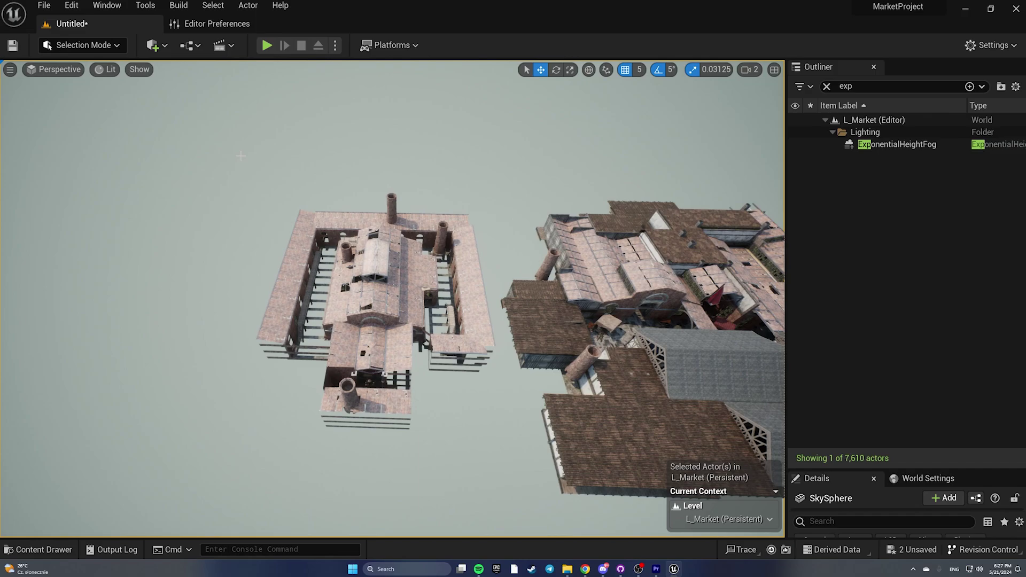
drag(295, 343, 499, 444)
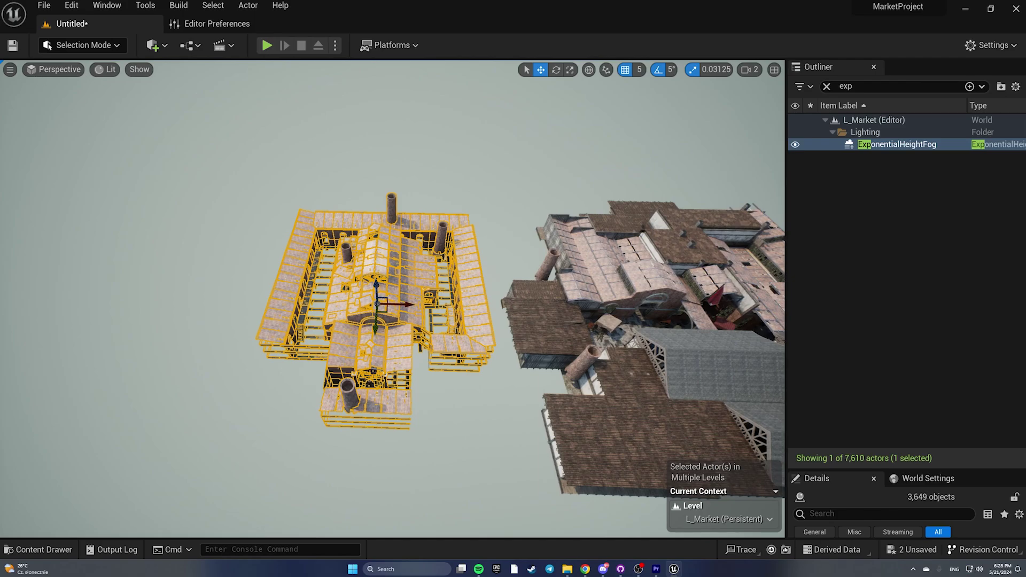
Toggle individual roof pieces on the selected building's wing nearest the market complex without clearing the whole selection.
ctrl+click(463, 301)
ctrl+click(462, 301)
ctrl+click(472, 314)
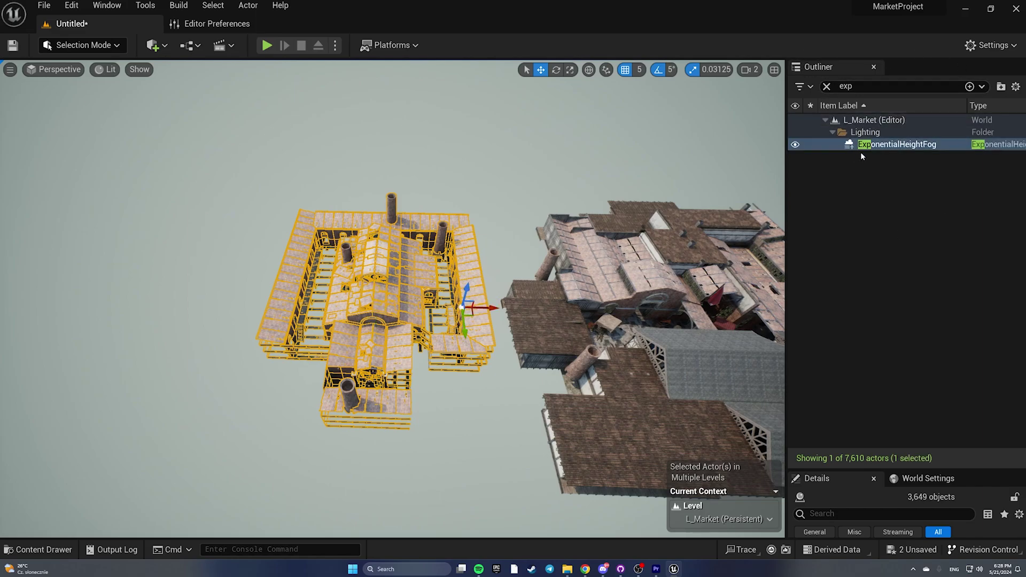
Examine the selected building in the Top orthographic wireframe view and return to the Perspective view.
click(44, 69)
click(96, 109)
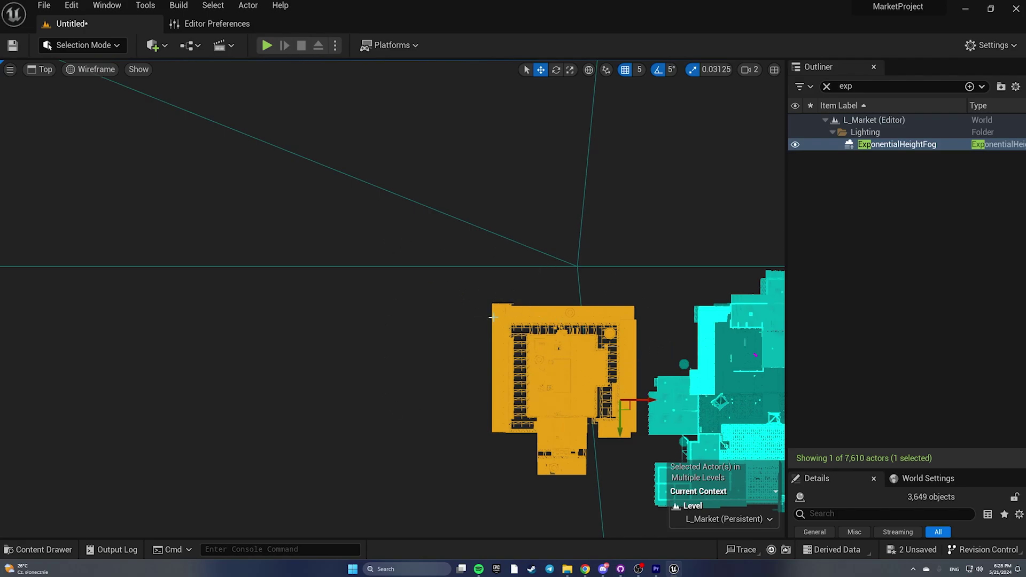
scroll(492, 317, up, 3)
scroll(488, 330, down, 3)
scroll(477, 309, up, 3)
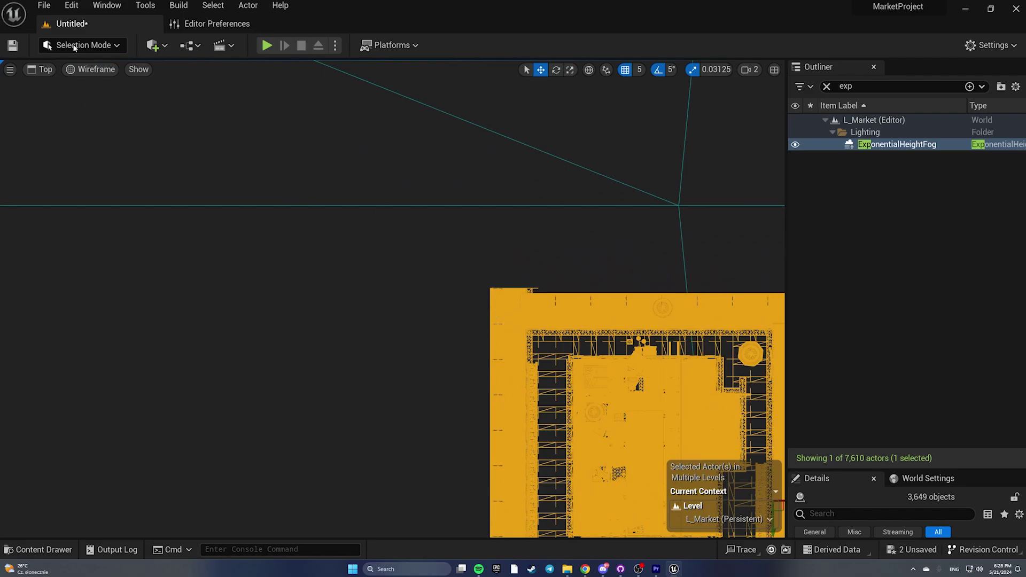
click(40, 70)
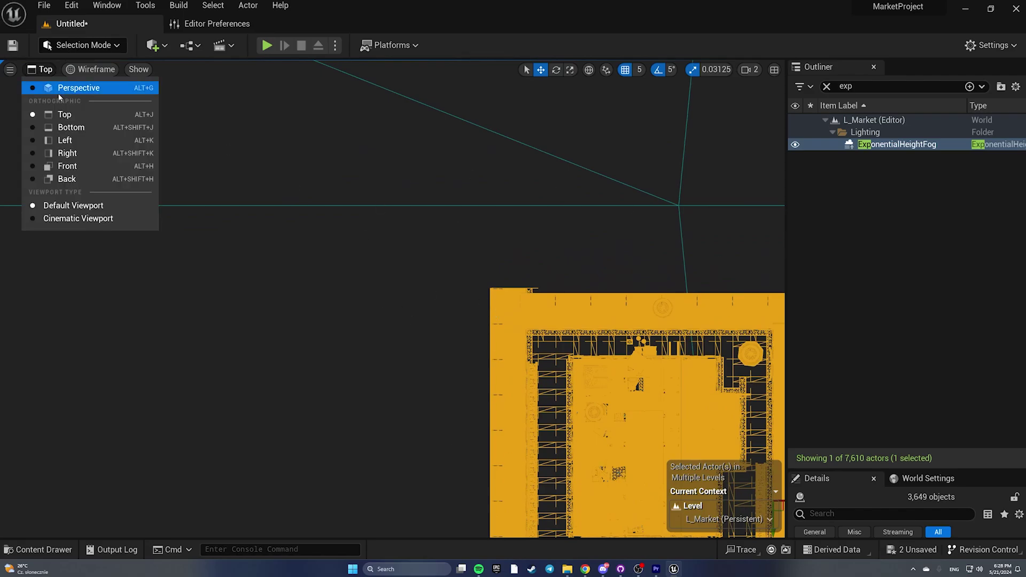
click(60, 90)
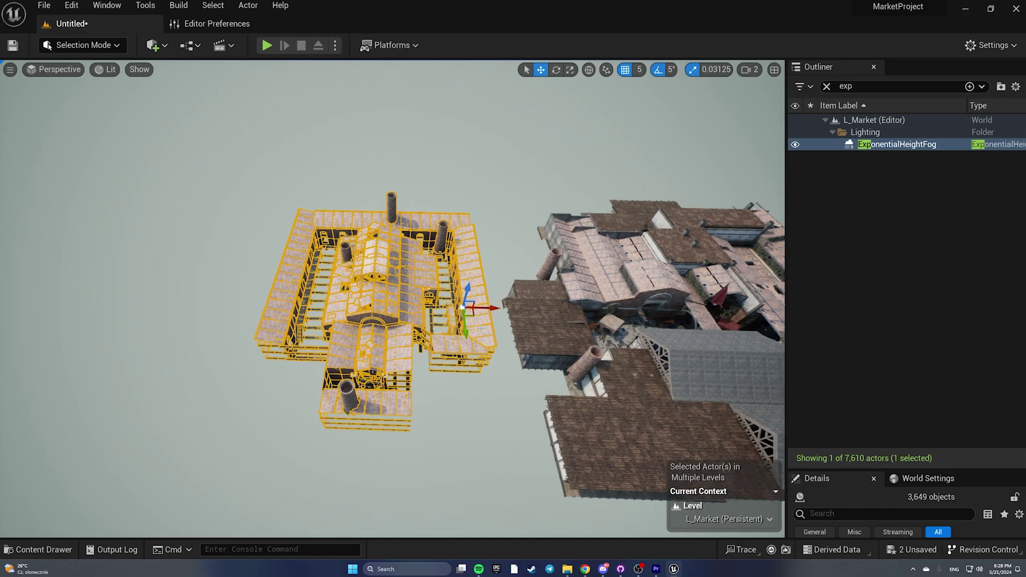
Delete the selected detached building with everything in the selection, accepting broken references for all actors.
mouse_move(482, 329)
right_down()
mouse_move(485, 319)
mouse_move(482, 339)
right_up()
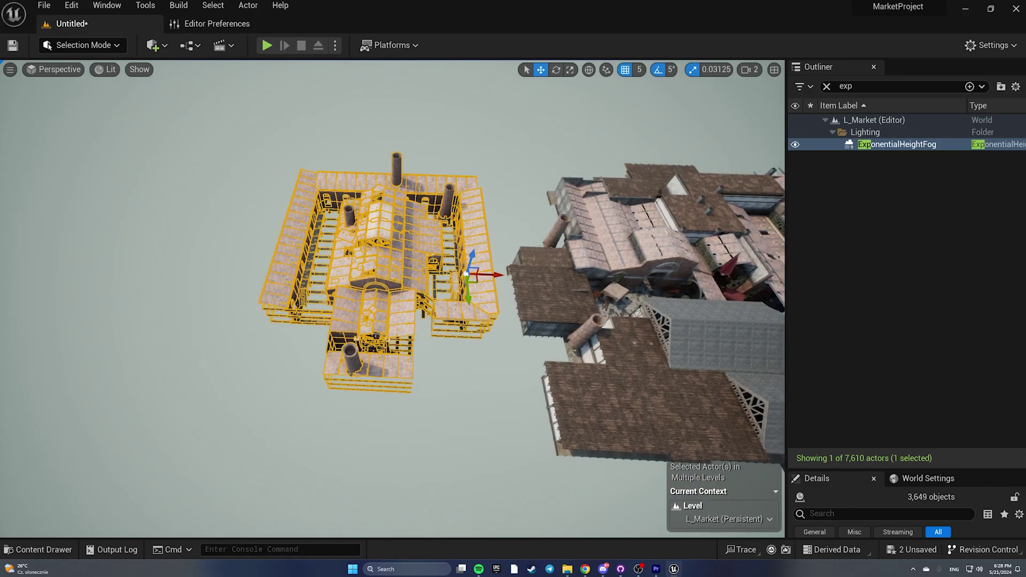
key(Delete)
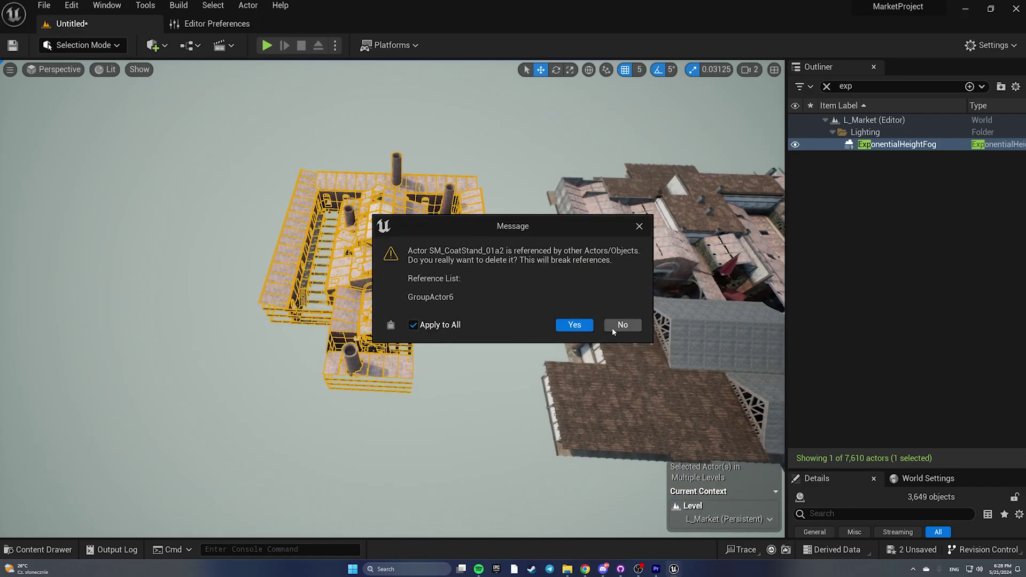
click(585, 332)
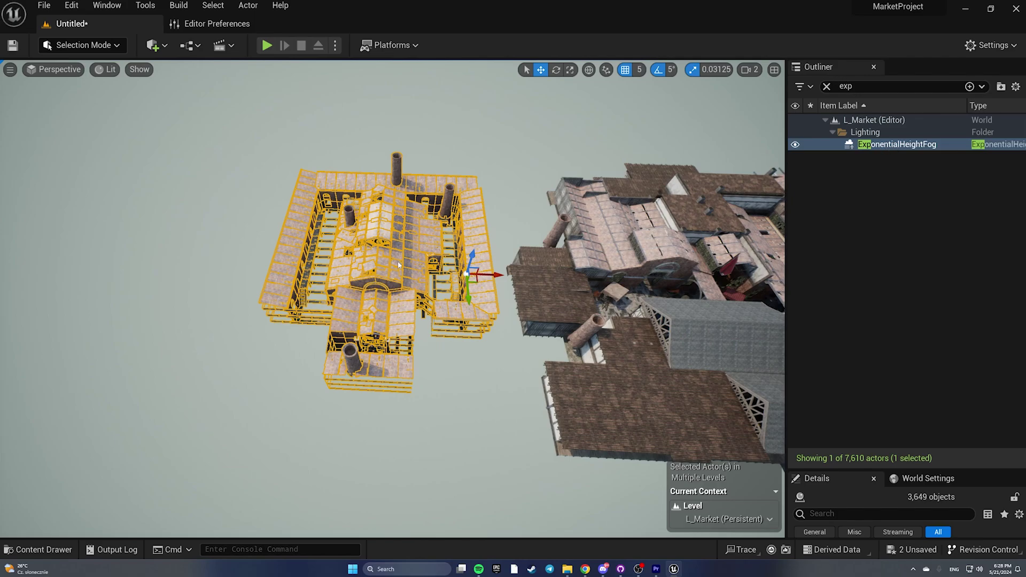
key(Delete)
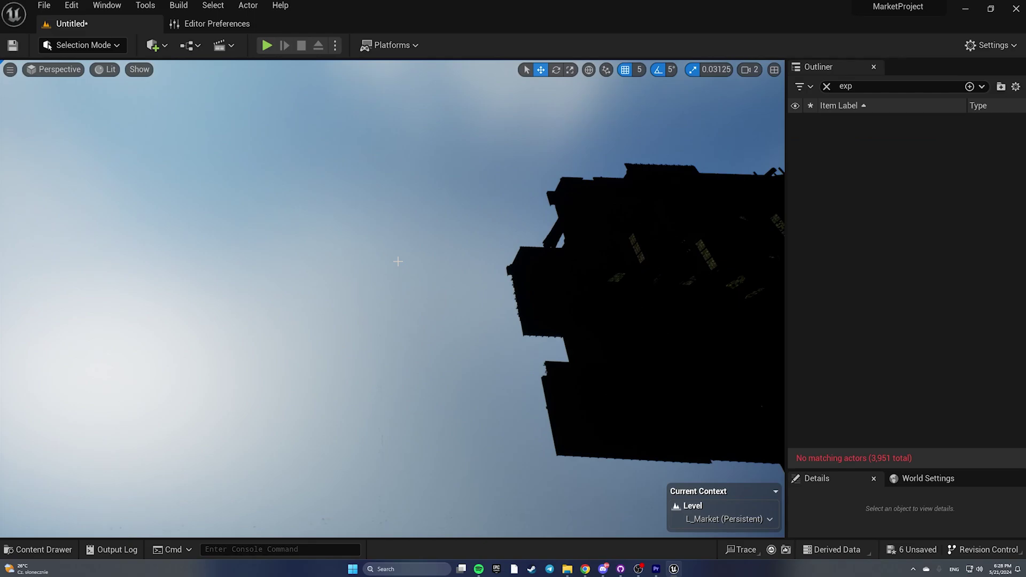
Set the viewport's view mode to Unlit.
right_drag(354, 253, 233, 46)
click(110, 69)
click(119, 117)
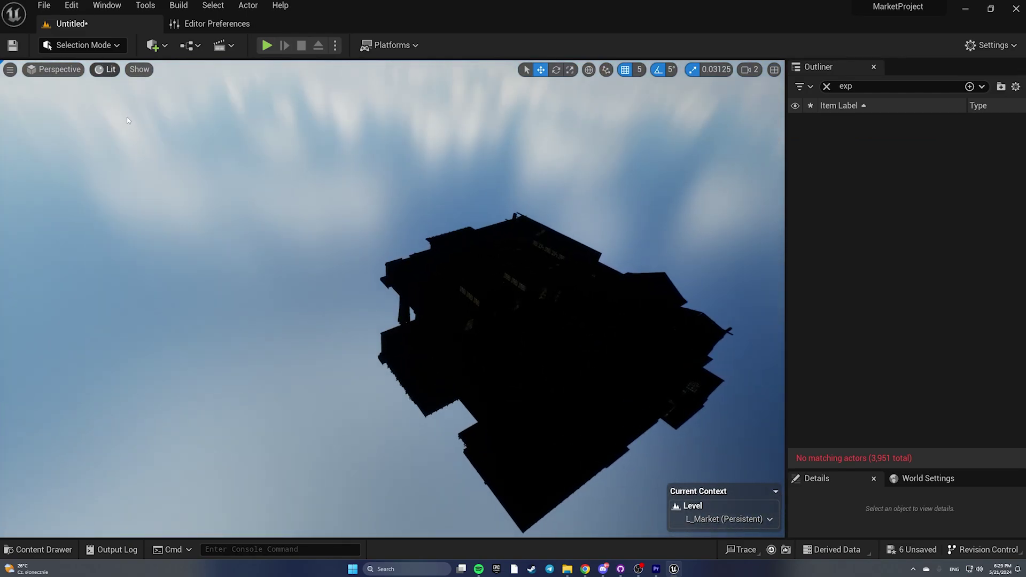
Clear the Outliner search and delete the PostProcessVolume from the level.
right_drag(393, 299, 389, 112)
key(w)
scroll(404, 292, down, 1)
key(w)
scroll(392, 198, down, 1)
scroll(389, 163, up, 2)
right_drag(505, 312, 505, 230)
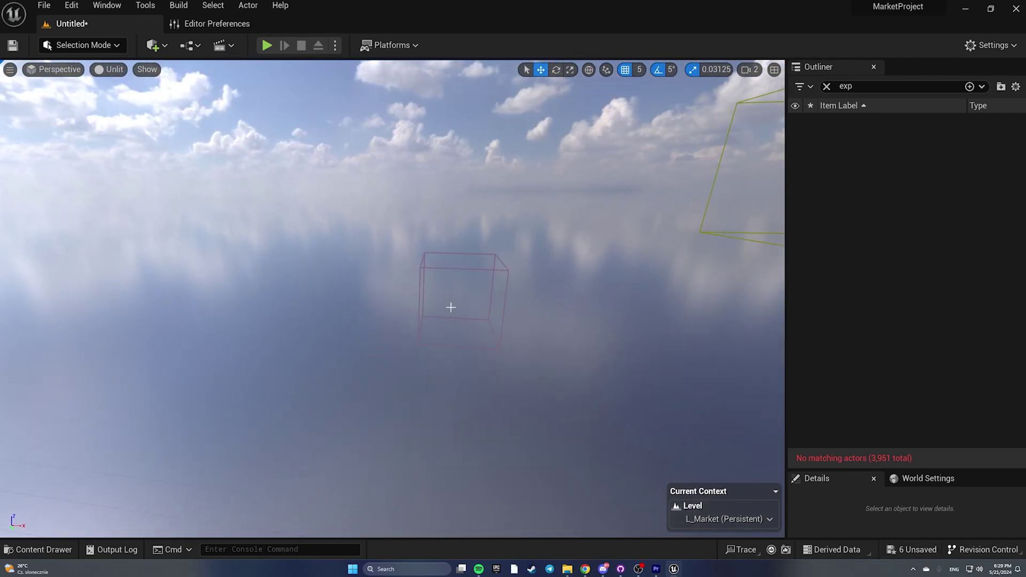
click(537, 294)
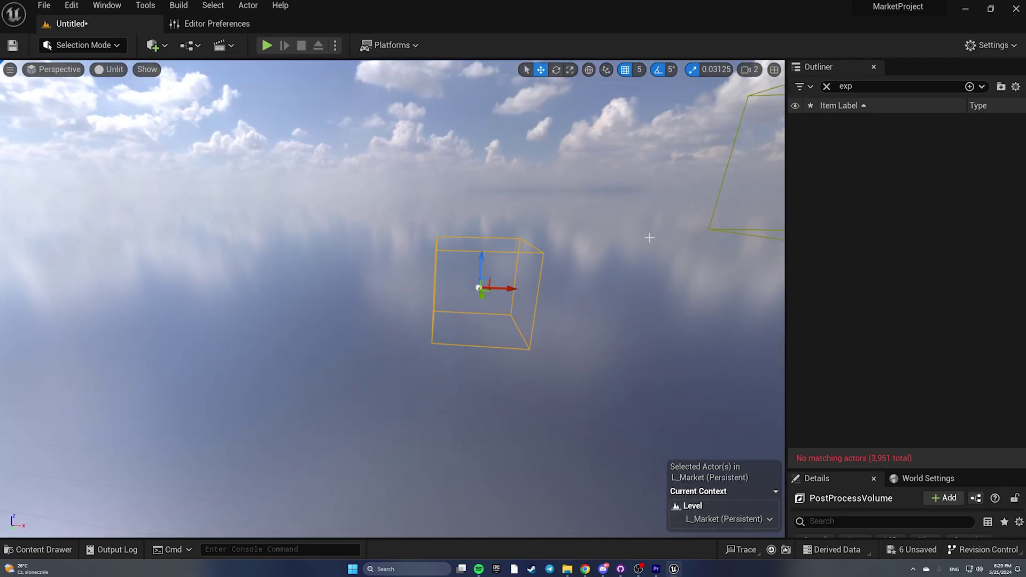
click(825, 86)
right_drag(460, 279, 480, 284)
key(Delete)
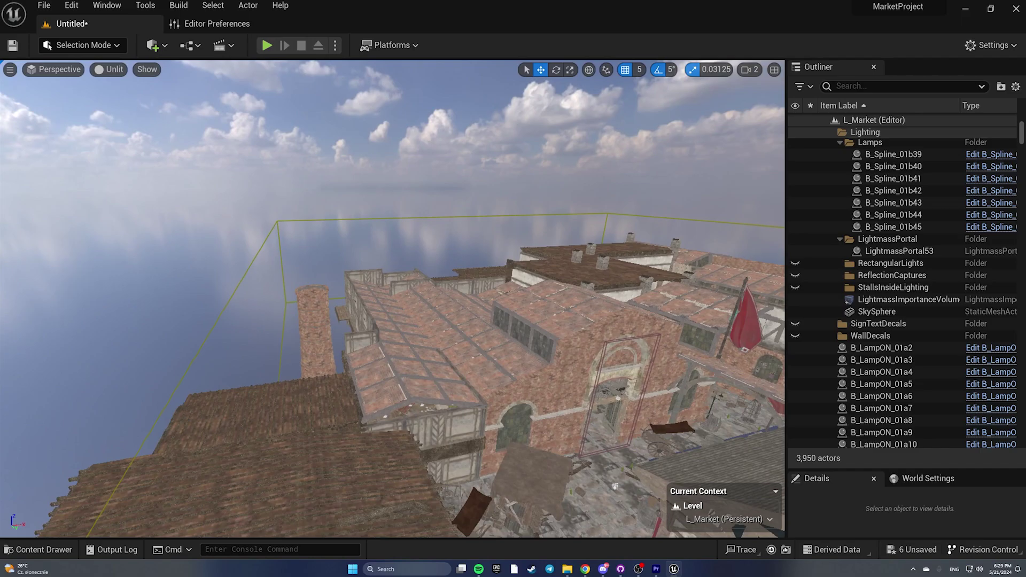
Select the market stall BP_Market_Stall_2 in the courtyard between the roofs and inspect its surroundings from above.
right_drag(460, 284, 420, 327)
click(421, 326)
right_drag(558, 327, 521, 316)
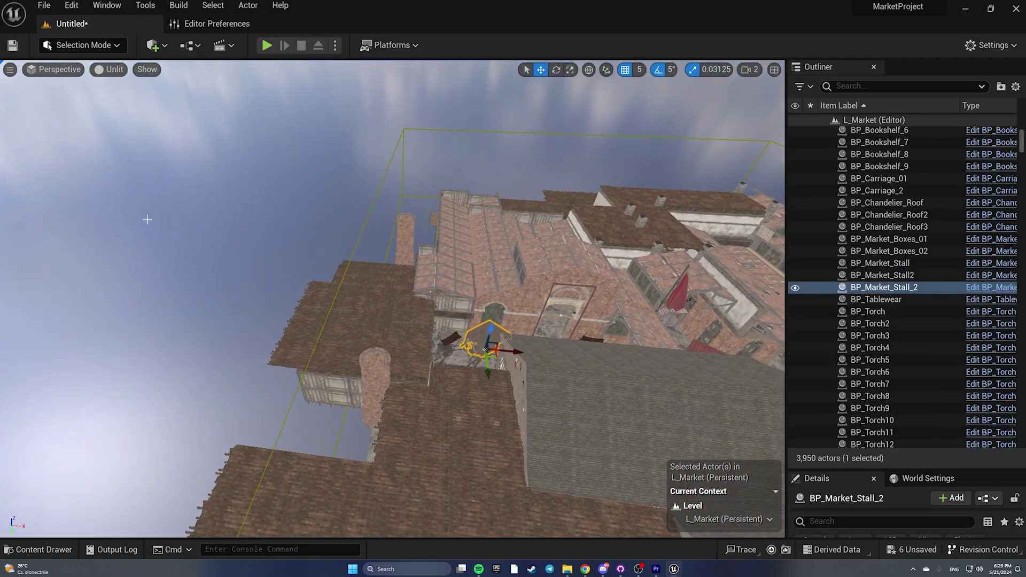
right_drag(233, 198, 200, 219)
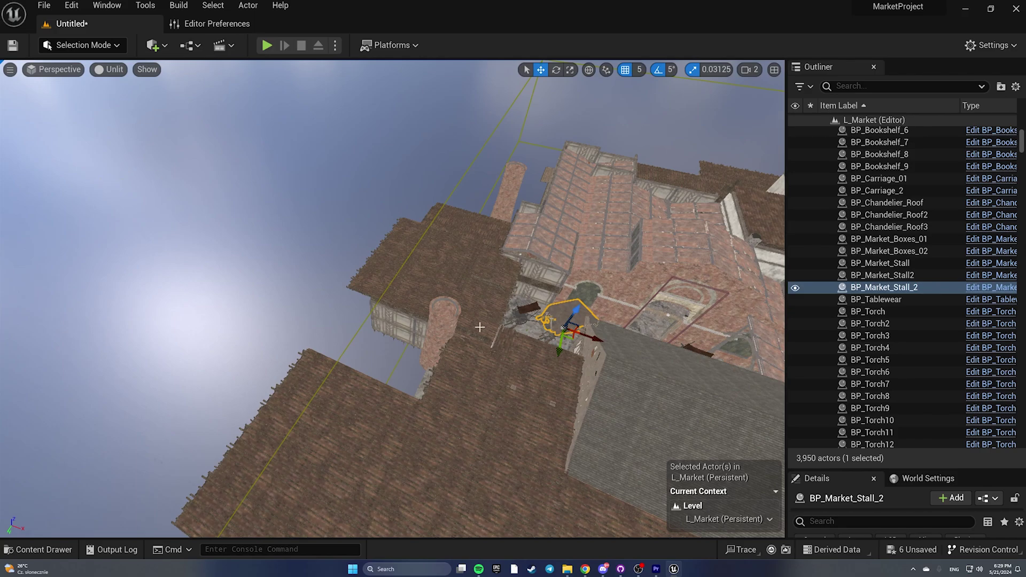
right_drag(440, 331, 503, 294)
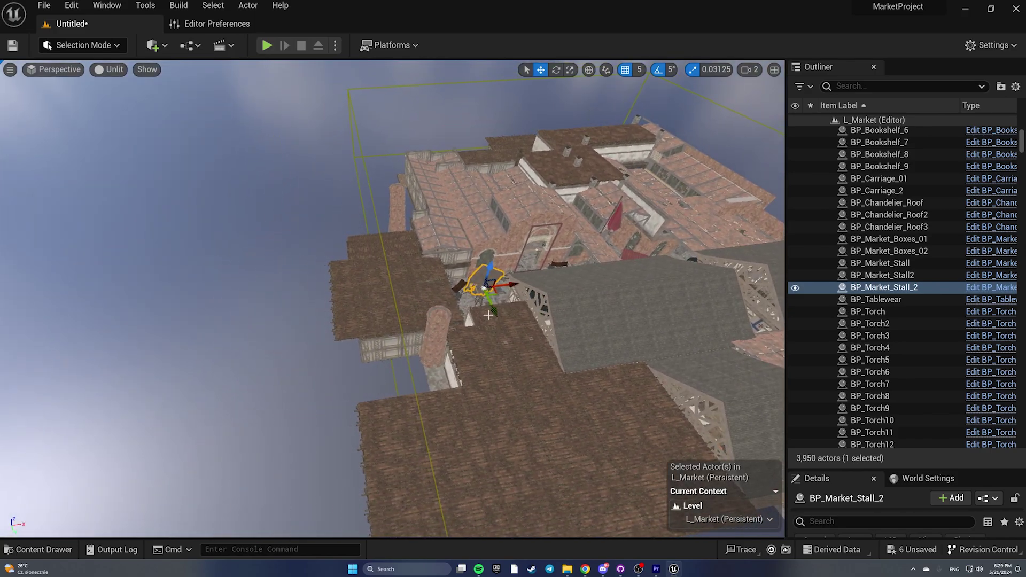
Select a single long panel on the large grey roof of the market complex.
click(83, 46)
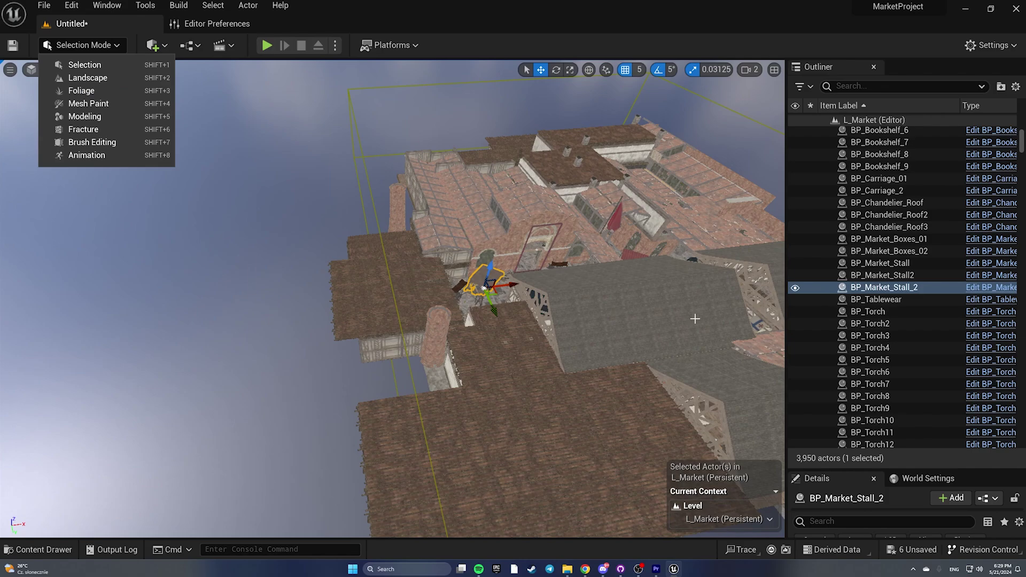
mouse_move(623, 314)
right_down()
mouse_move(590, 311)
mouse_move(638, 301)
right_up()
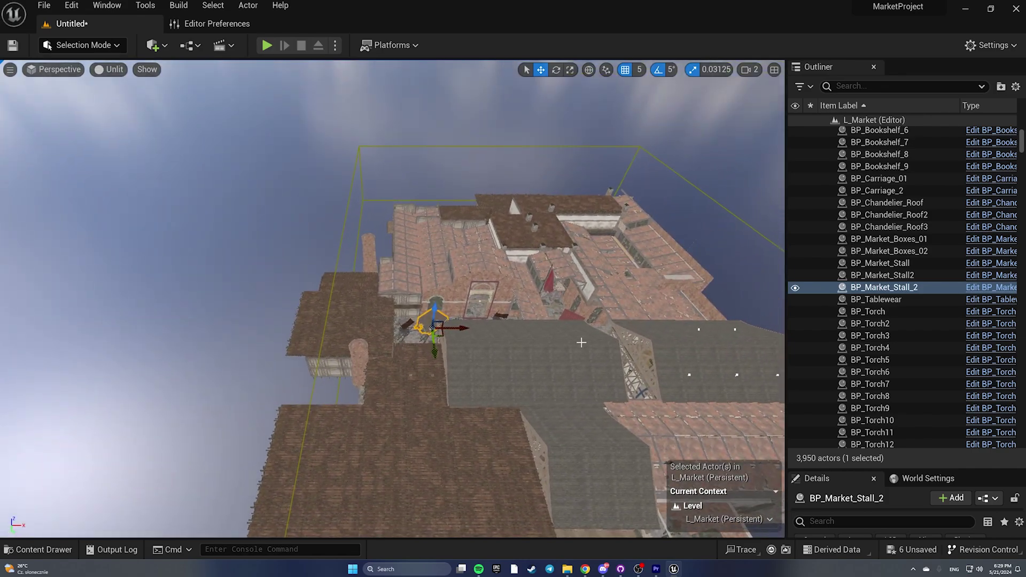
click(539, 405)
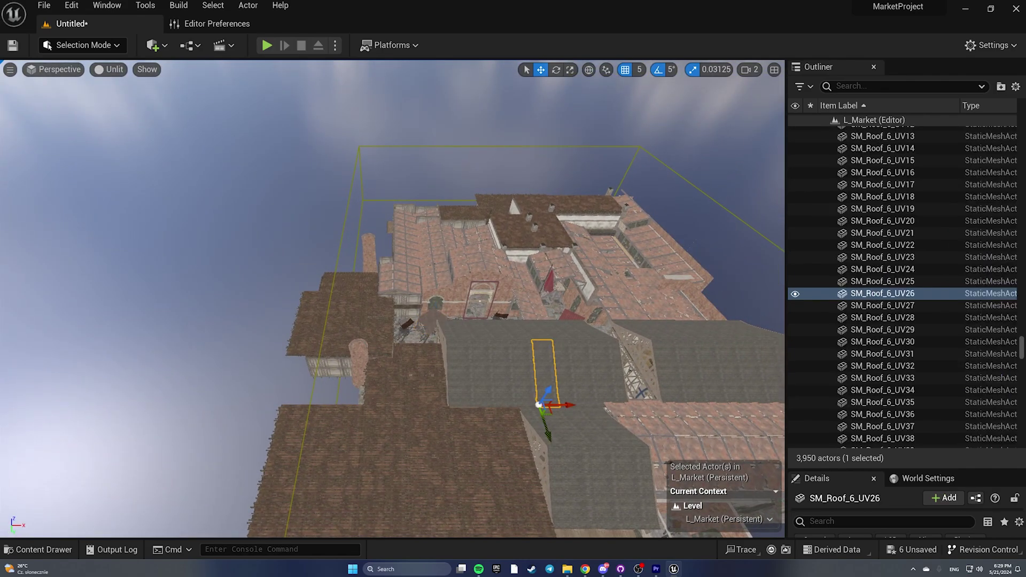